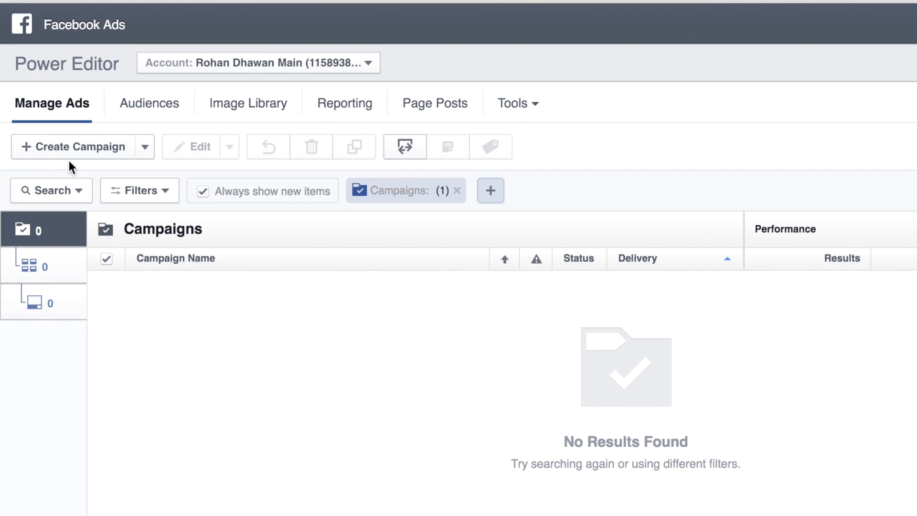
- Start a new campaign named 'Conversions - Laptop Cases' with the Website Conversions objective
click(75, 150)
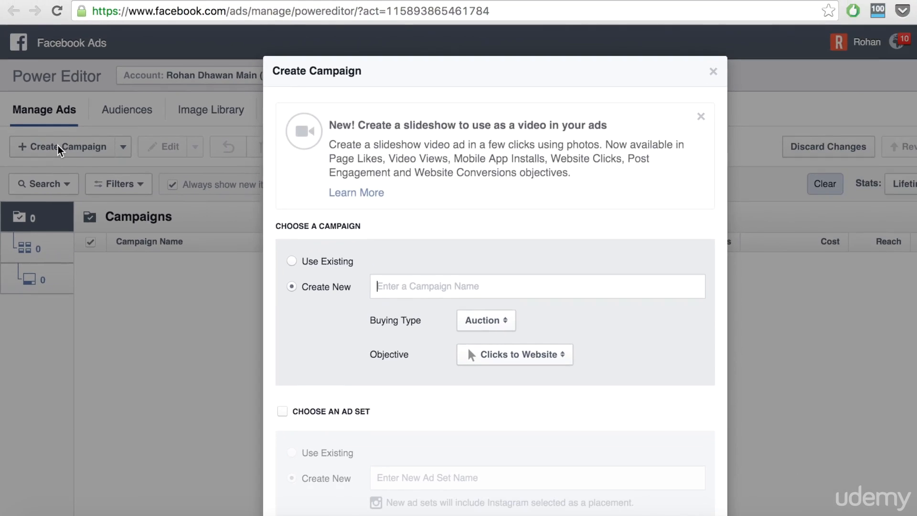
scroll(379, 322, down, 1)
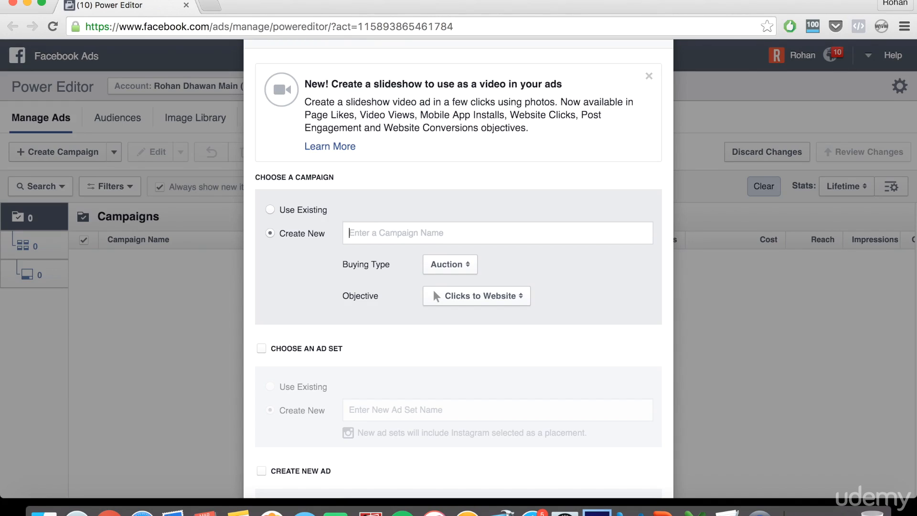
text(Conversions -)
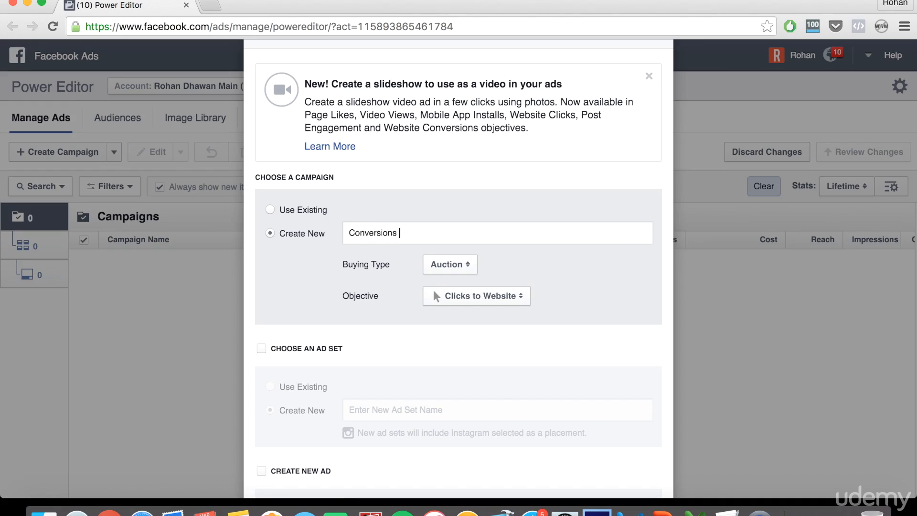
text( Laptop Cases)
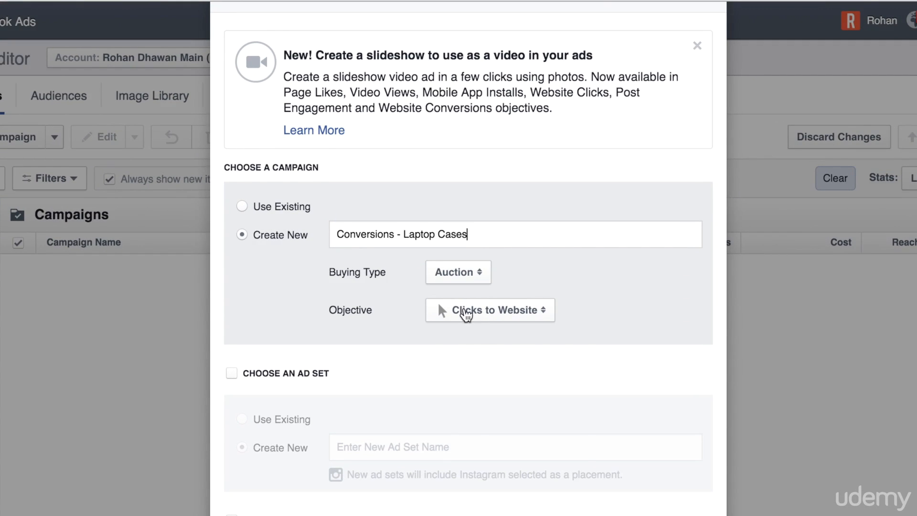
click(466, 309)
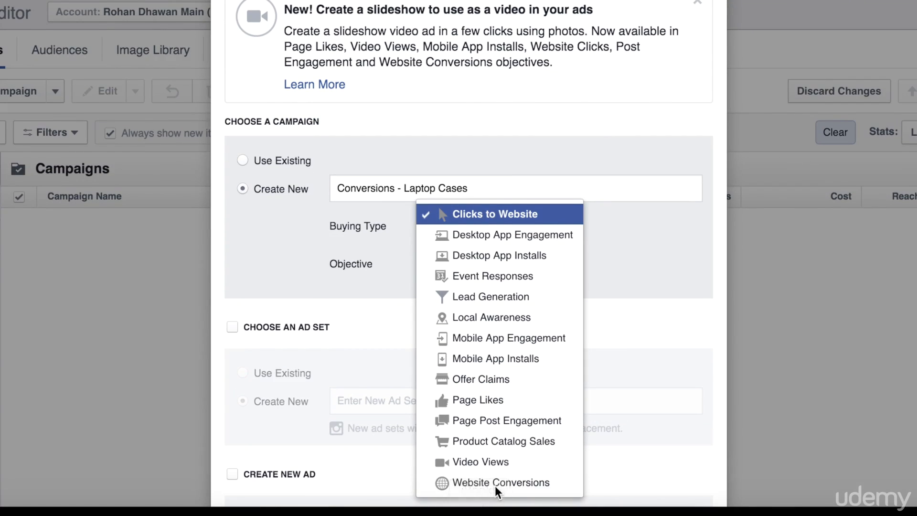
click(497, 483)
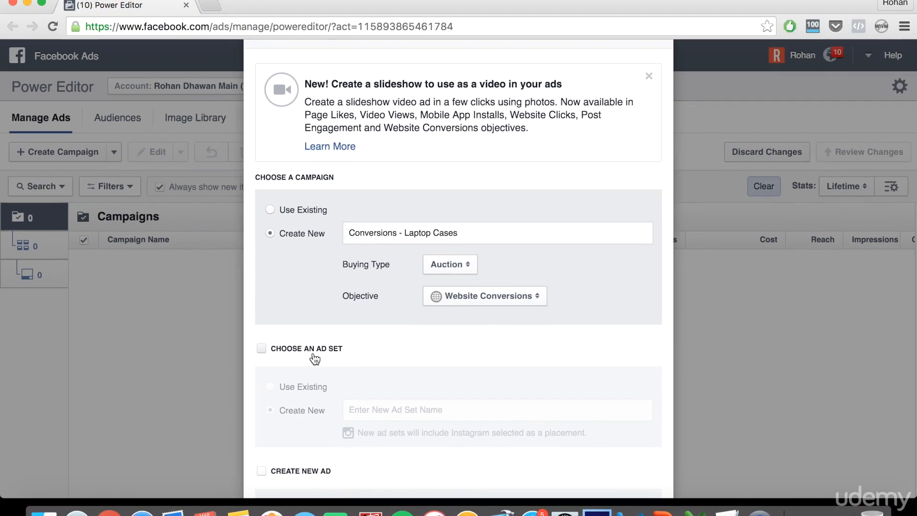
- Add a new ad set and a new ad, both named '1', and create them
click(321, 339)
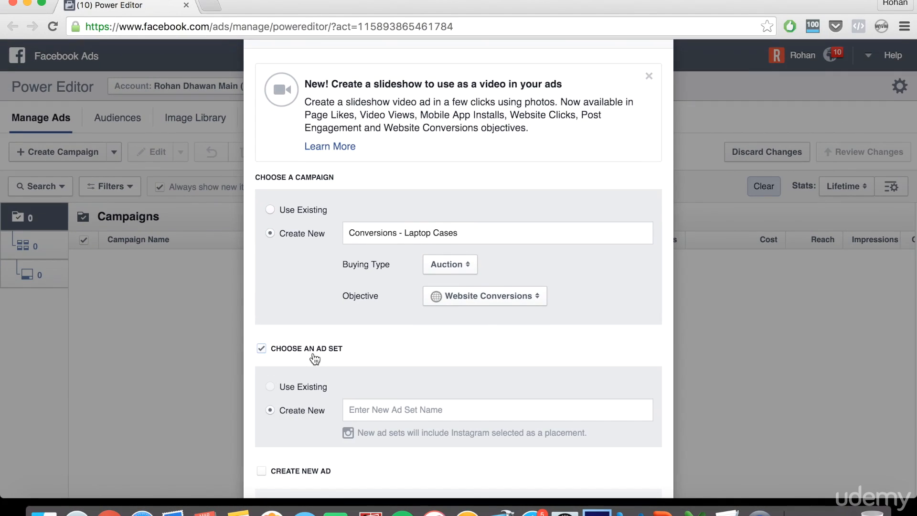
click(381, 412)
text(1)
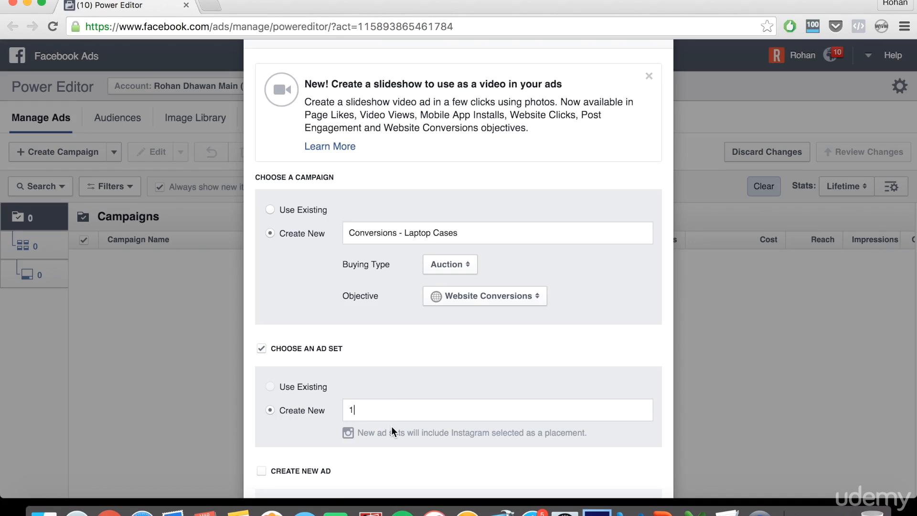
scroll(391, 426, down, 3)
click(291, 342)
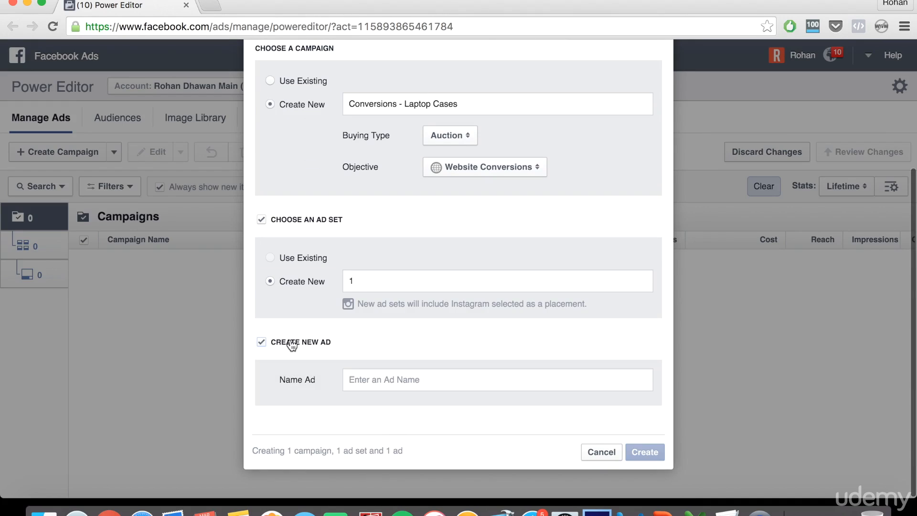
click(386, 377)
text(1)
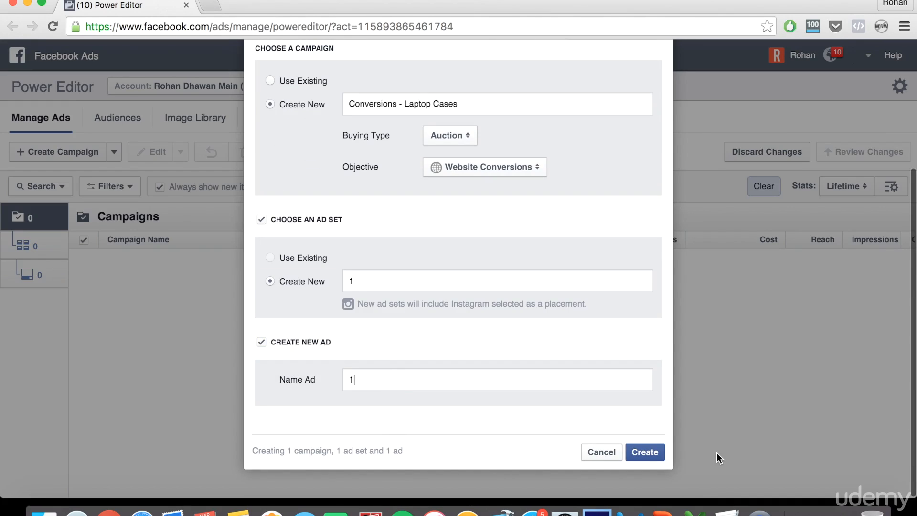
click(646, 453)
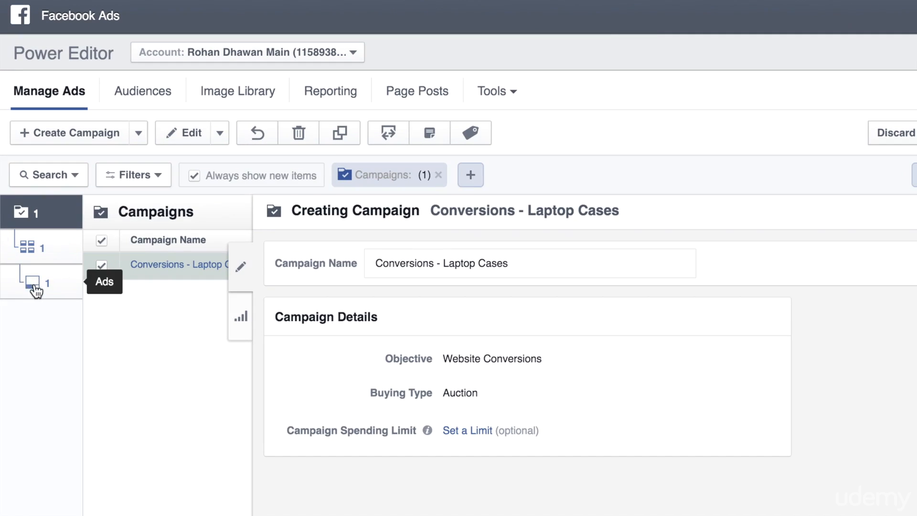
- Show ad 1 at the Ads level and scroll through its page and format settings
click(36, 288)
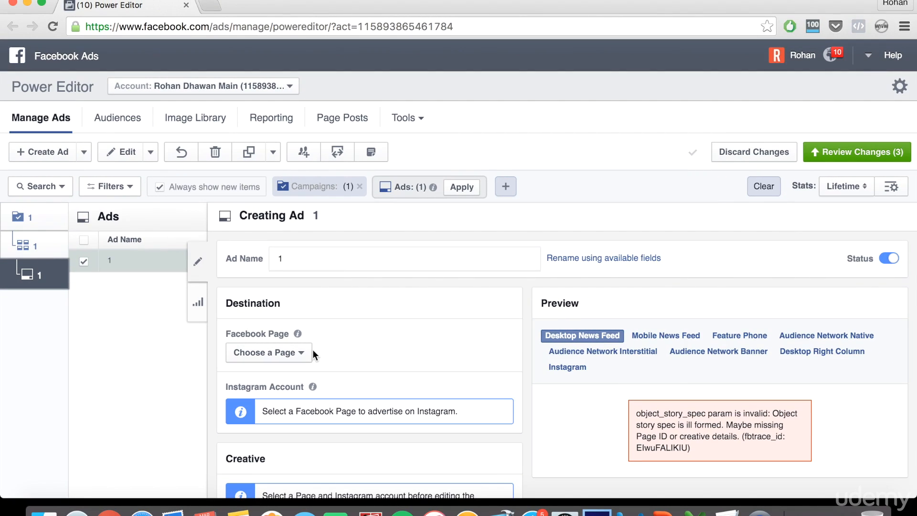
scroll(313, 348, down, 2)
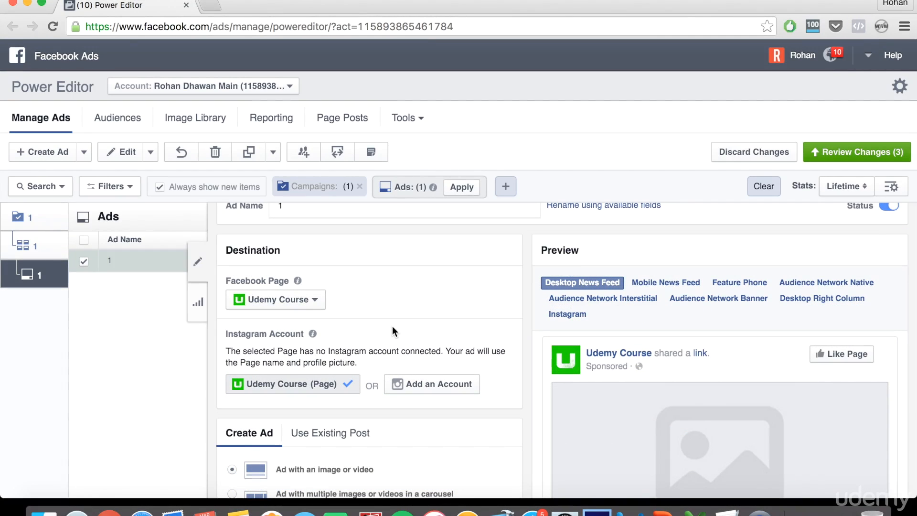
scroll(392, 326, down, 5)
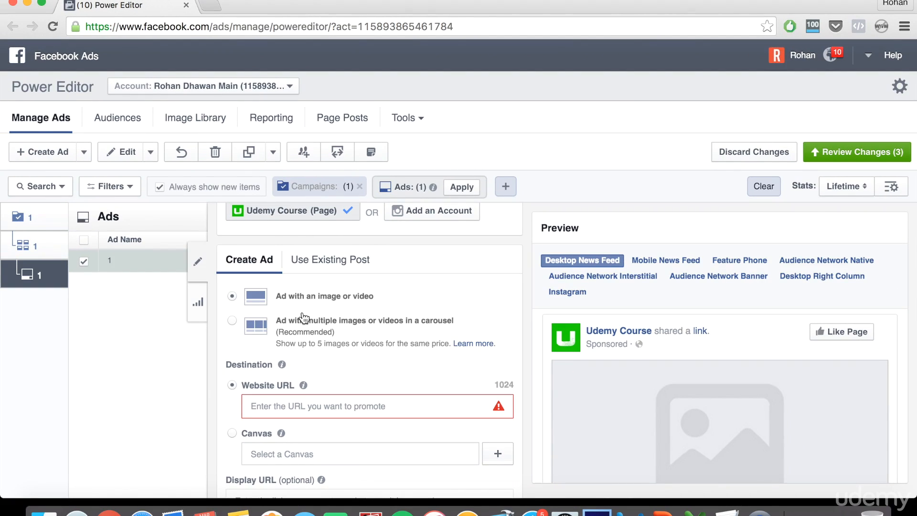
scroll(302, 318, down, 2)
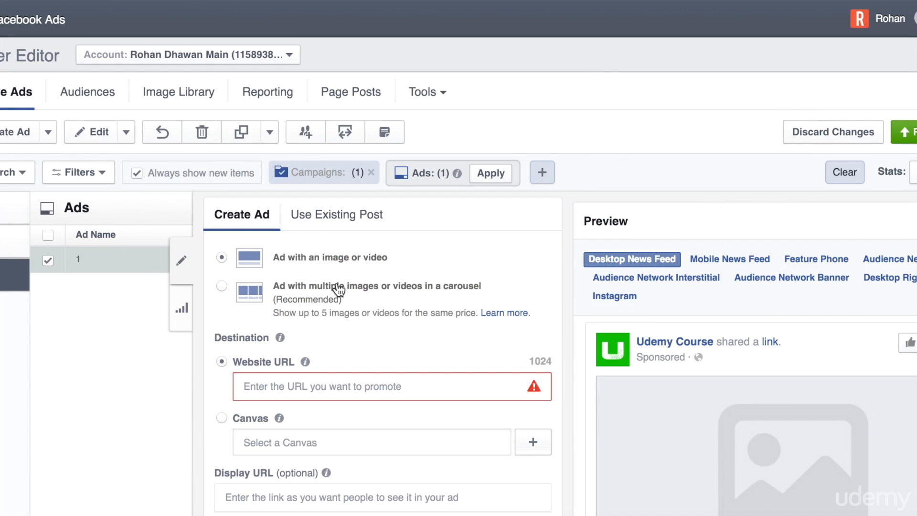
scroll(338, 288, down, 1)
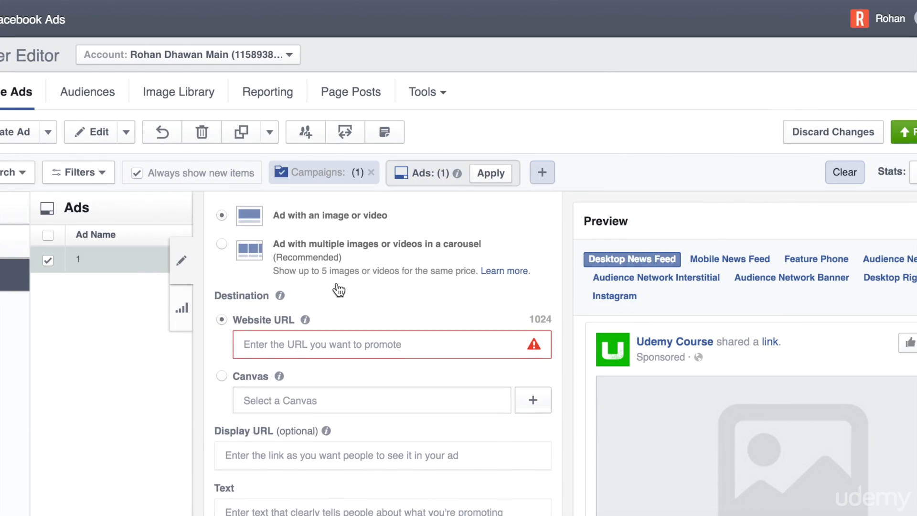
click(334, 339)
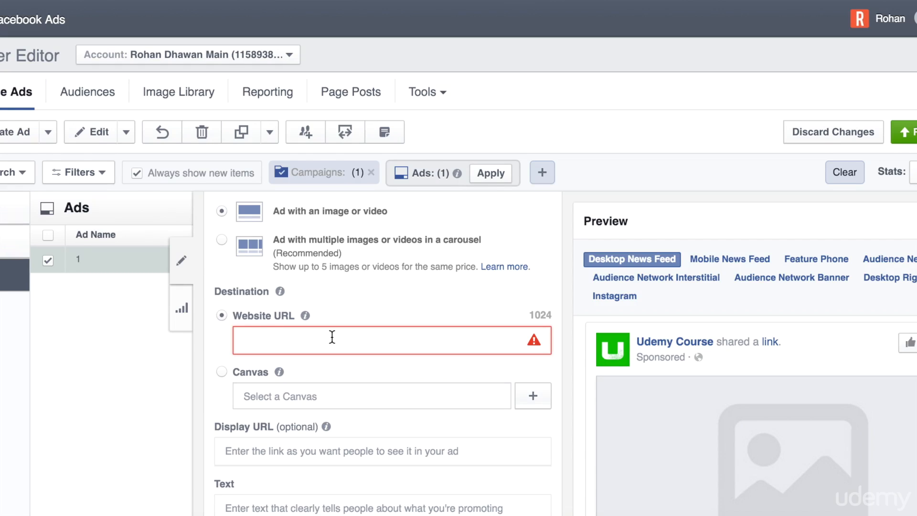
text(google.com)
click(328, 379)
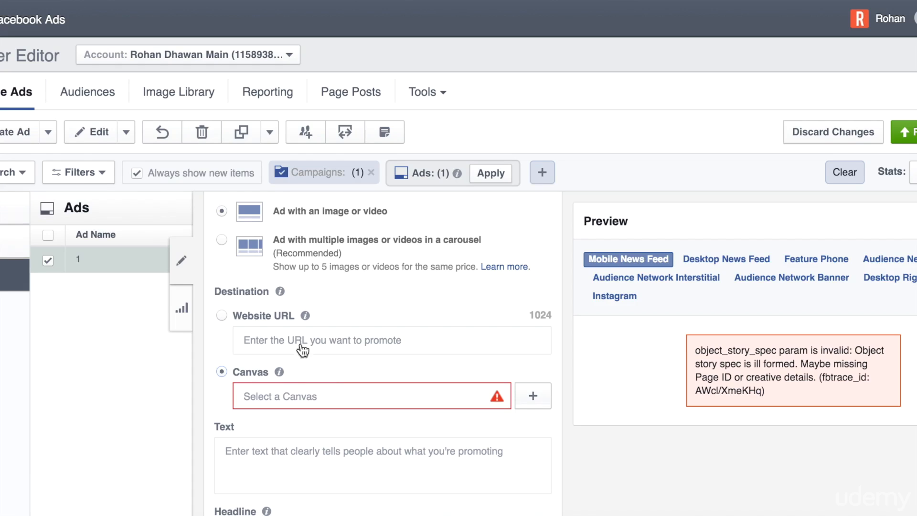
click(222, 316)
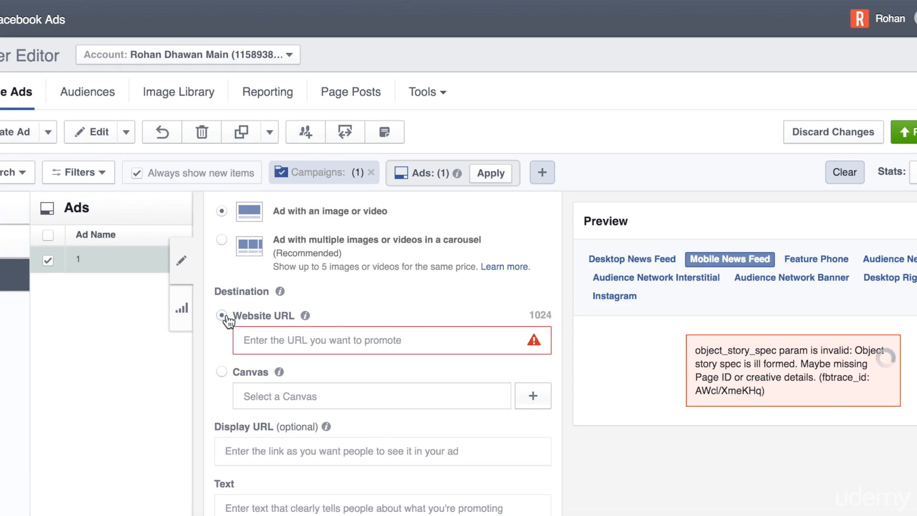
scroll(395, 396, down, 2)
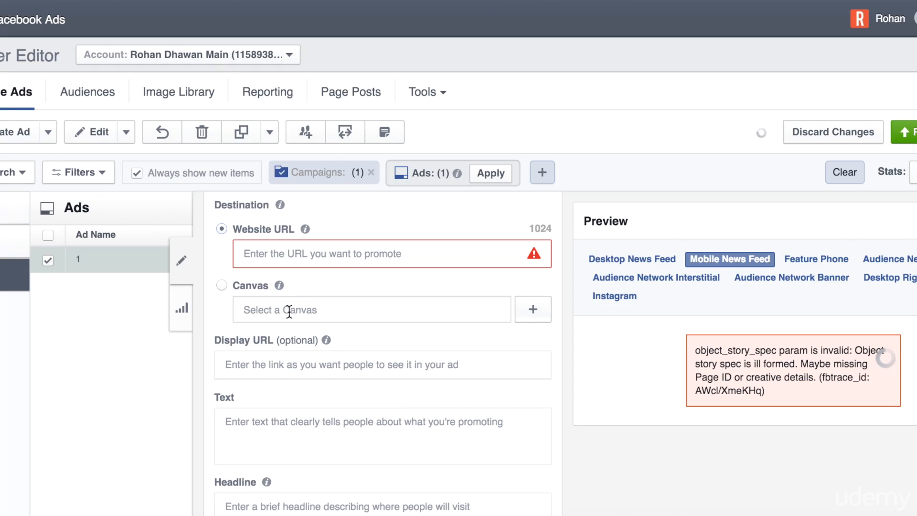
mouse_move(282, 288)
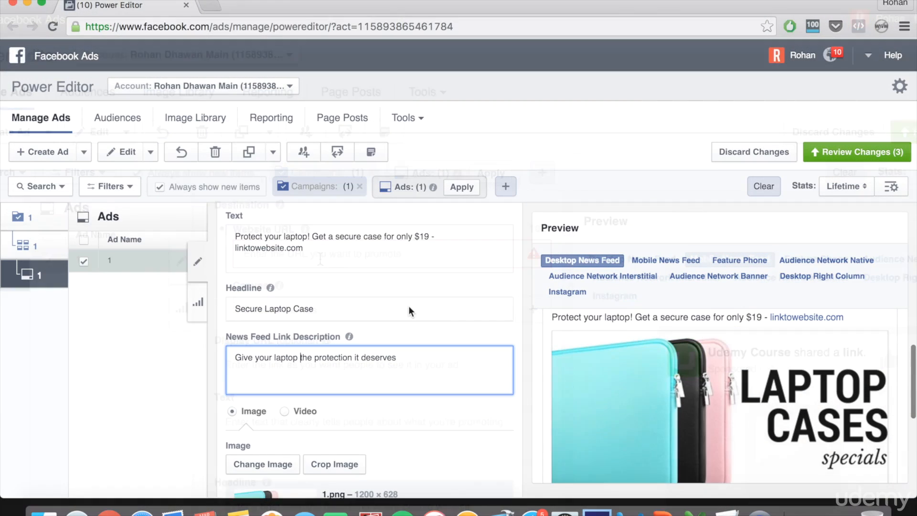
- Scroll through the ad editor, then select and clear a passage of the ad text
scroll(408, 306, up, 3)
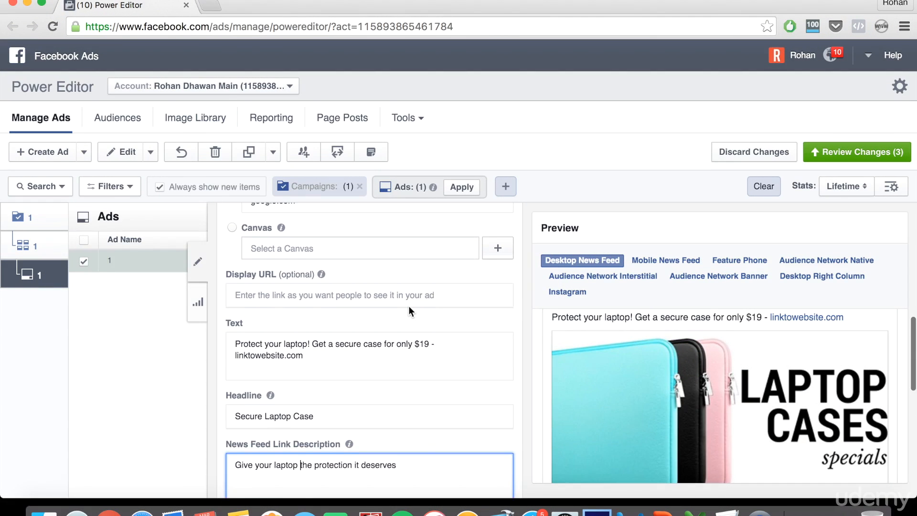
scroll(409, 306, down, 1)
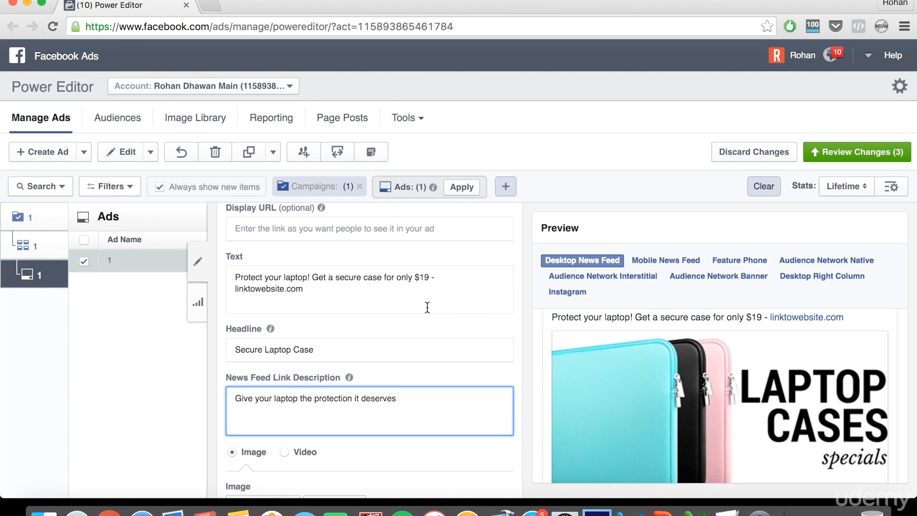
scroll(606, 364, down, 5)
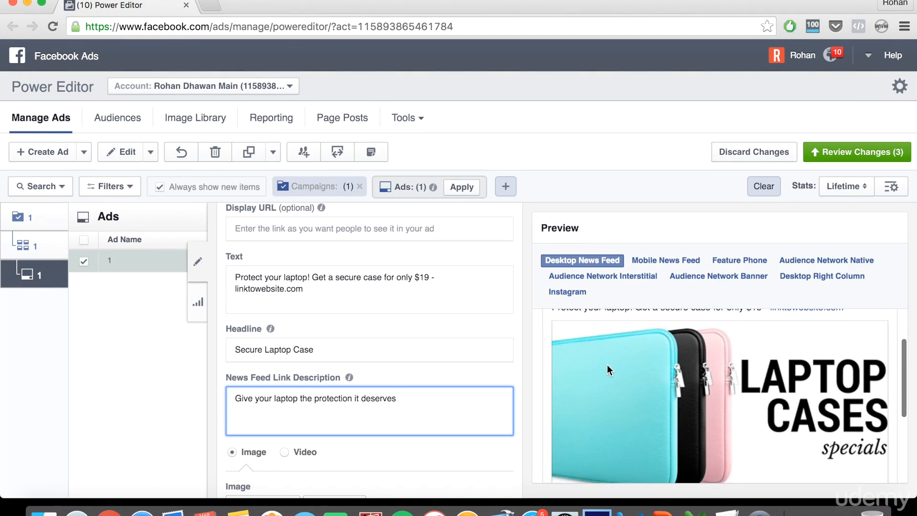
scroll(607, 365, up, 4)
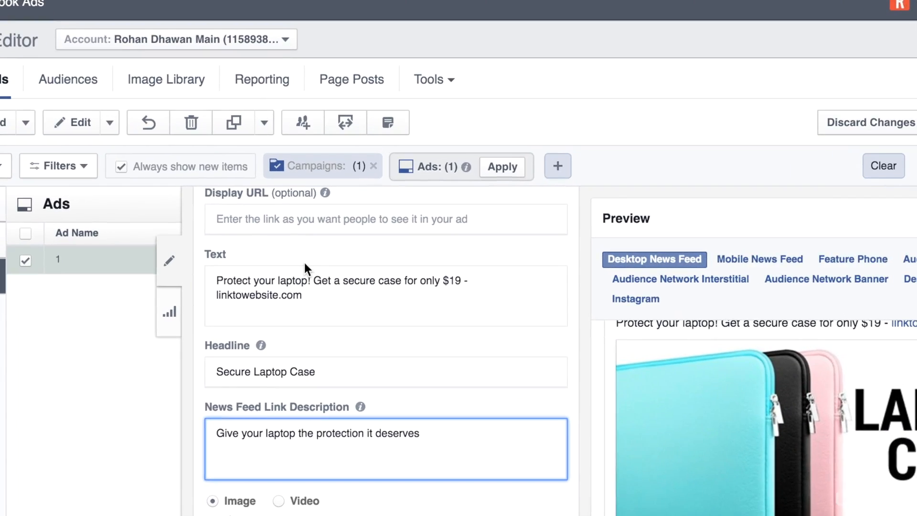
scroll(304, 264, up, 1)
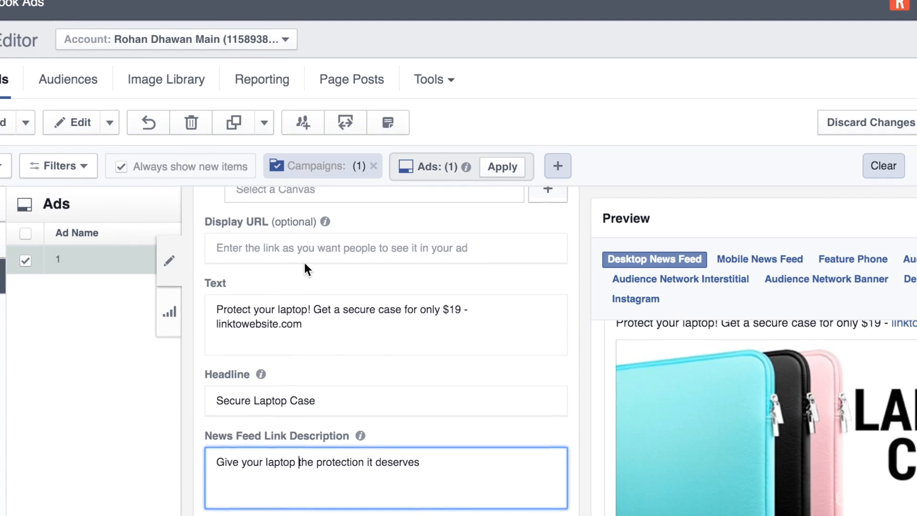
drag(318, 333, 227, 287)
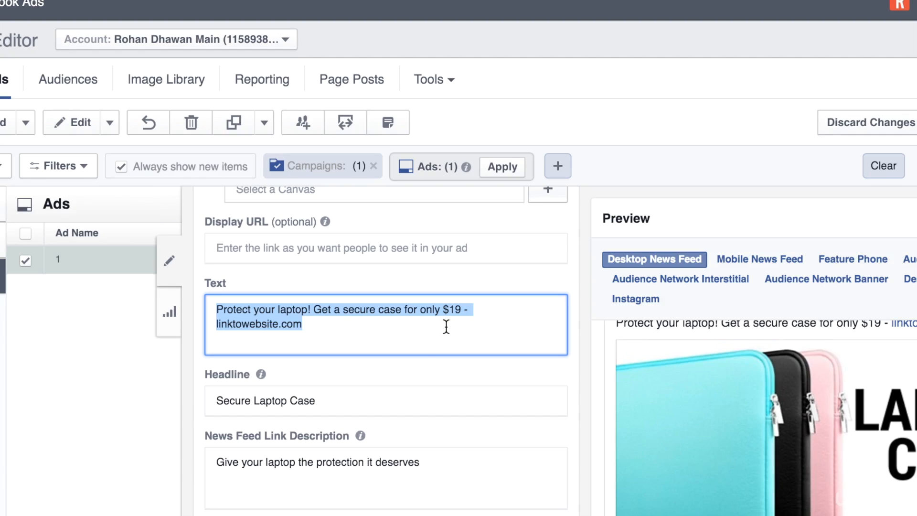
click(395, 371)
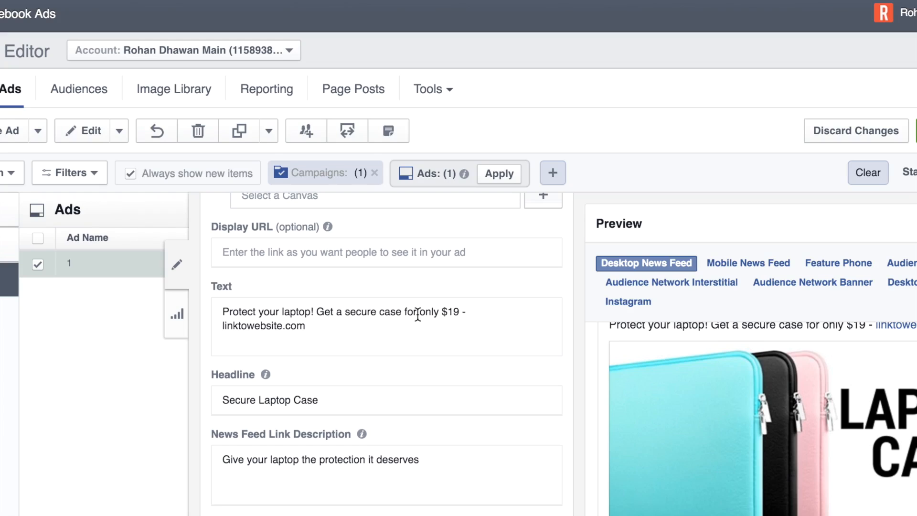
- Highlight linktowebsite.com in the ad text, then check the image and News Feed preview
drag(306, 327, 214, 323)
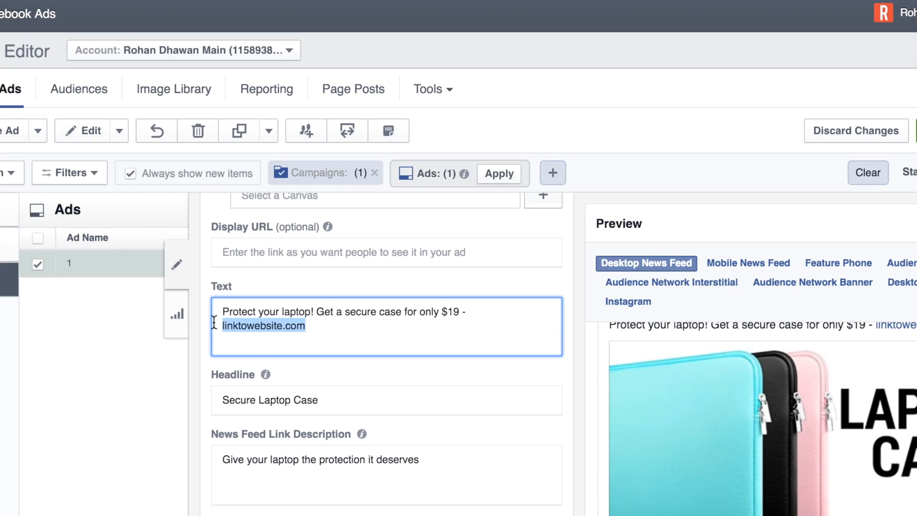
scroll(214, 322, down, 2)
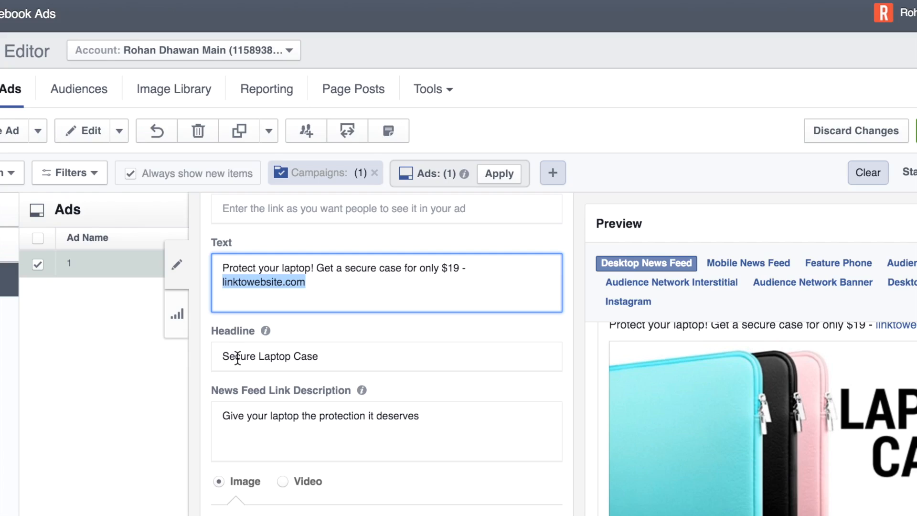
click(326, 364)
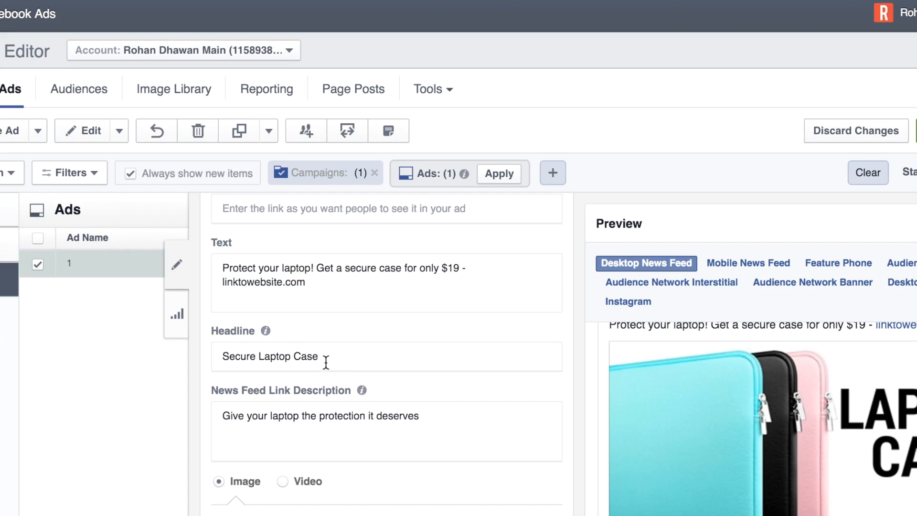
scroll(310, 413, down, 1)
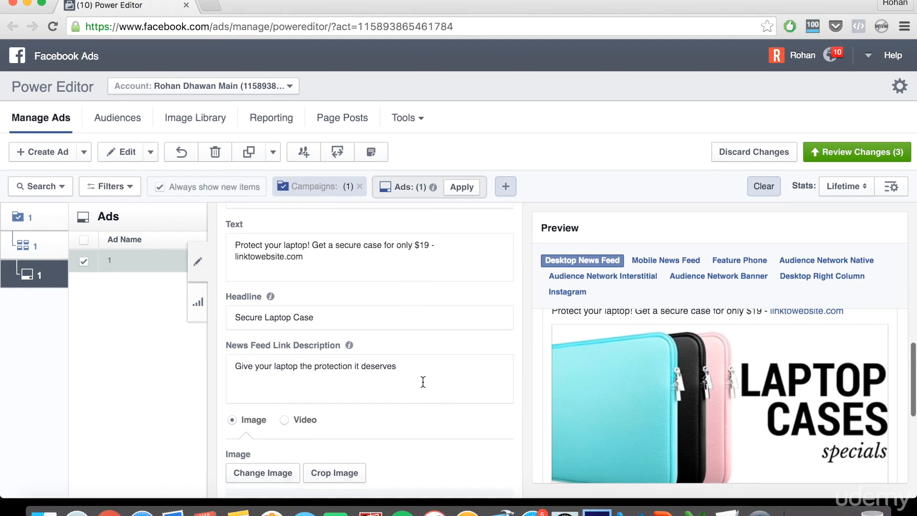
scroll(423, 381, down, 3)
scroll(576, 383, up, 2)
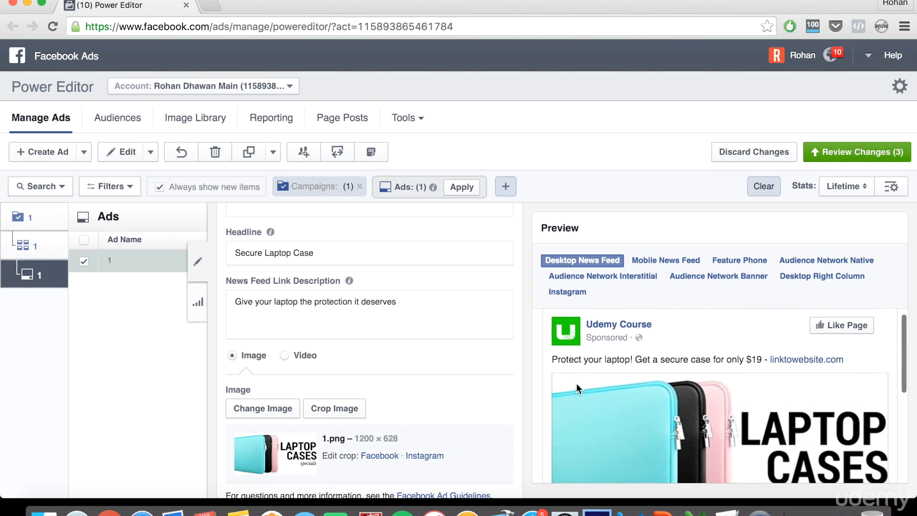
scroll(576, 383, down, 4)
scroll(576, 383, up, 4)
scroll(437, 283, down, 3)
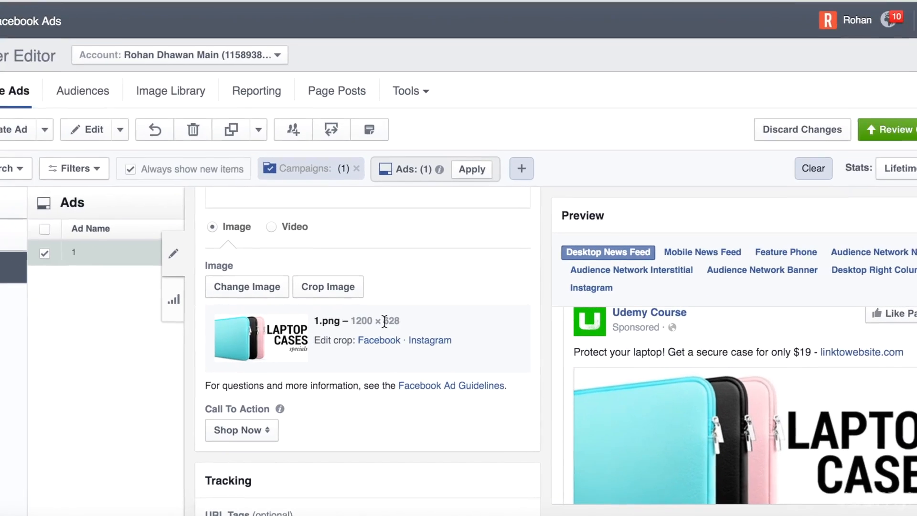
drag(400, 322, 362, 322)
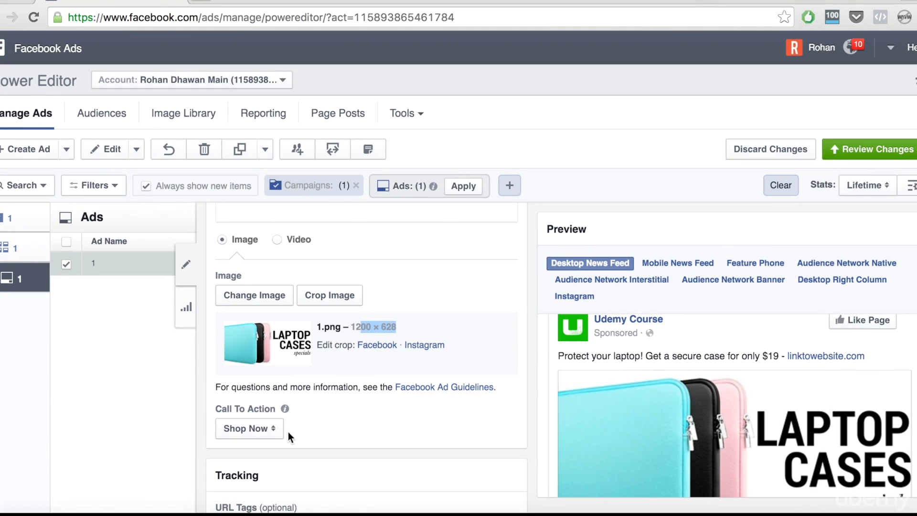
scroll(287, 432, down, 1)
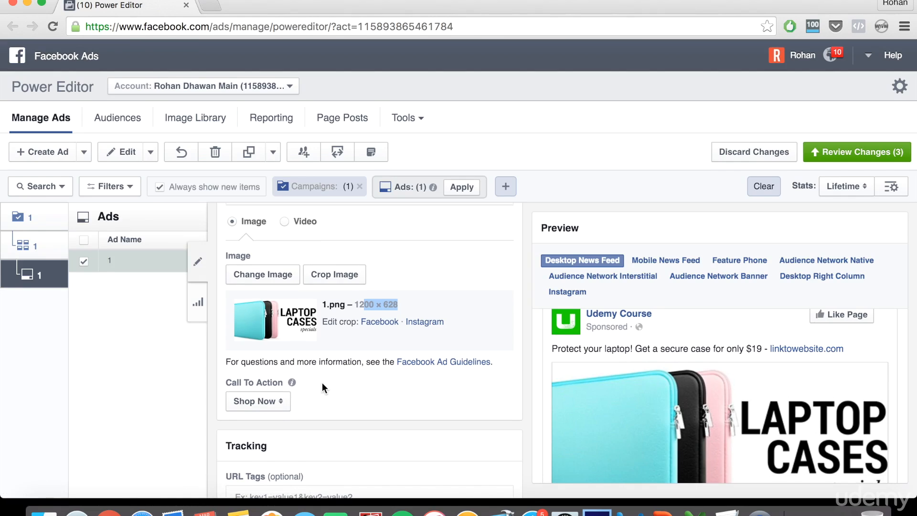
scroll(322, 382, up, 10)
scroll(322, 382, up, 5)
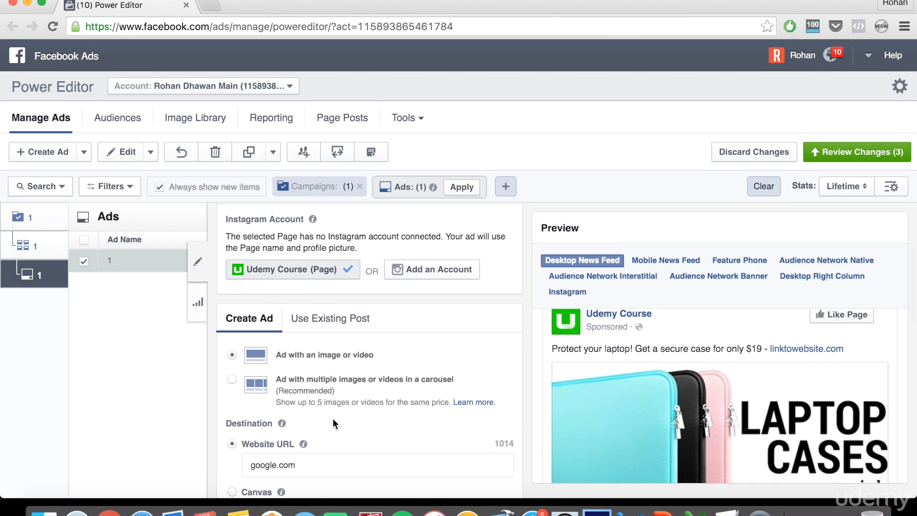
- Switch the ad to the multi-image carousel format
click(232, 379)
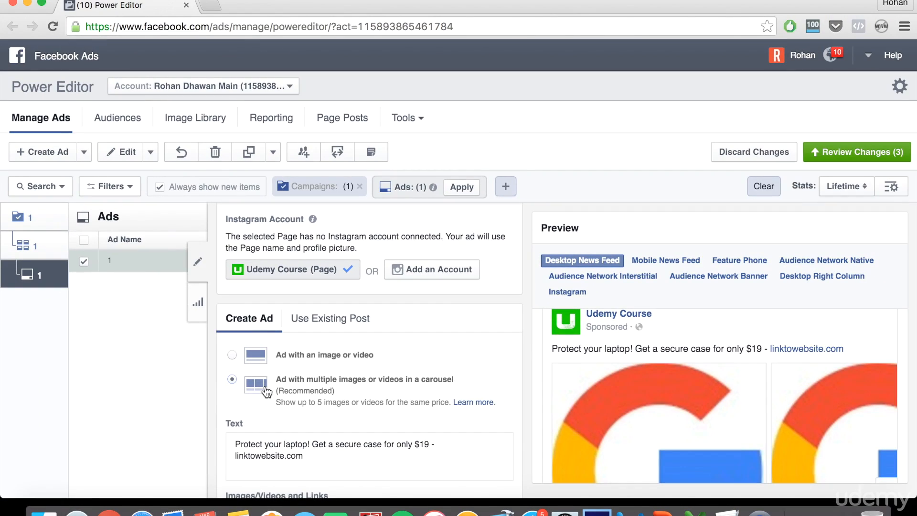
scroll(266, 391, down, 2)
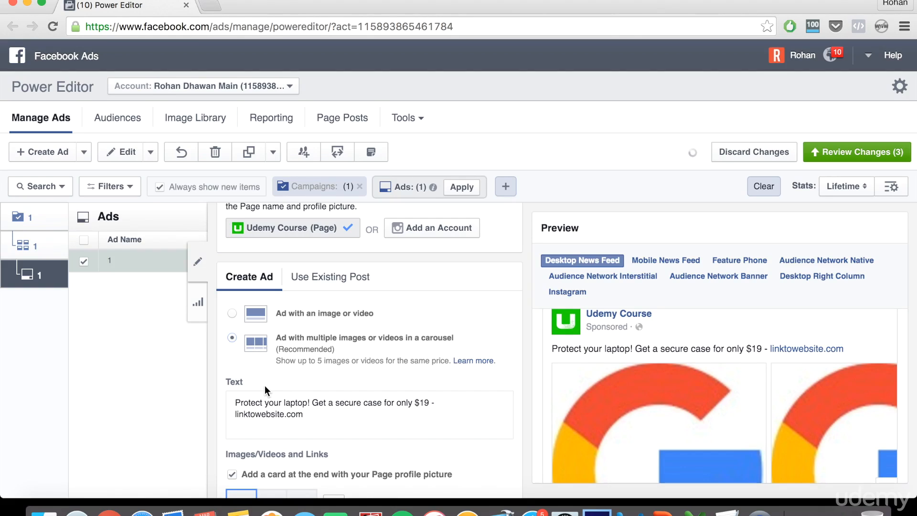
scroll(264, 386, down, 3)
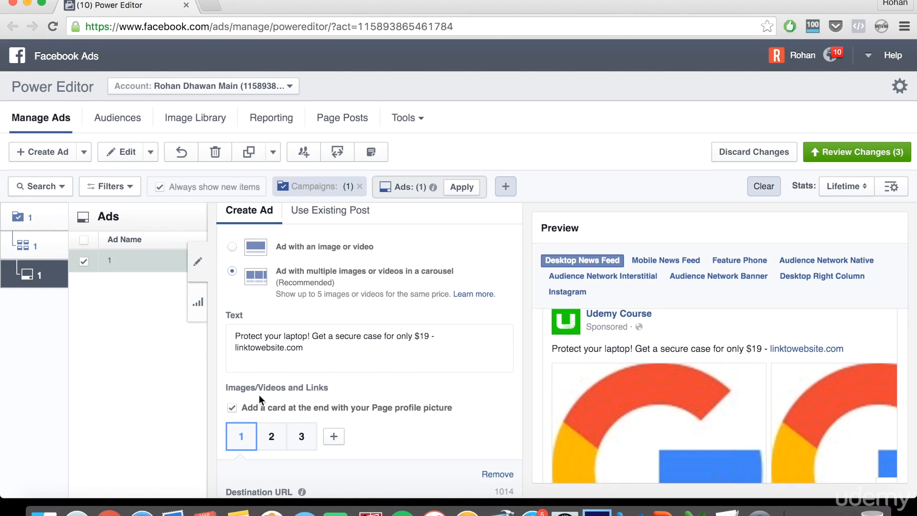
scroll(264, 446, down, 1)
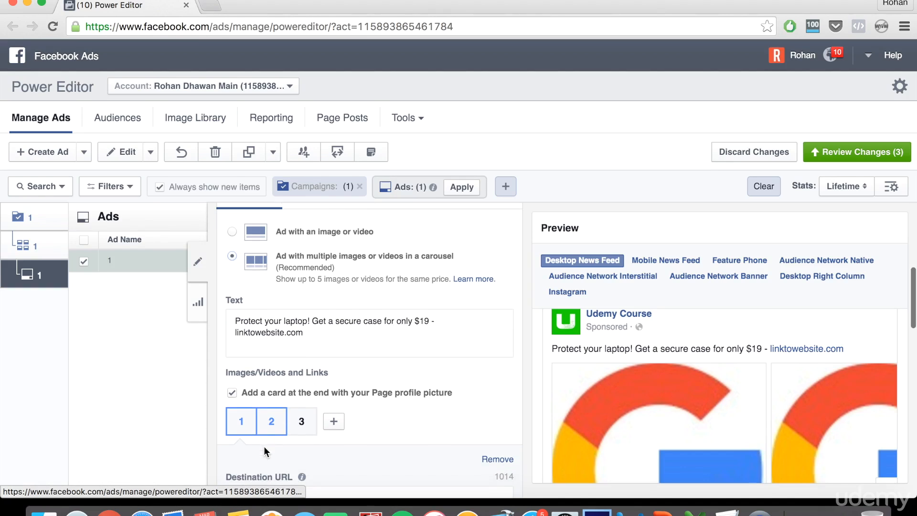
scroll(635, 361, down, 1)
scroll(636, 361, down, 5)
- Browse carousel cards 1–3 in the editor and in the preview
click(885, 379)
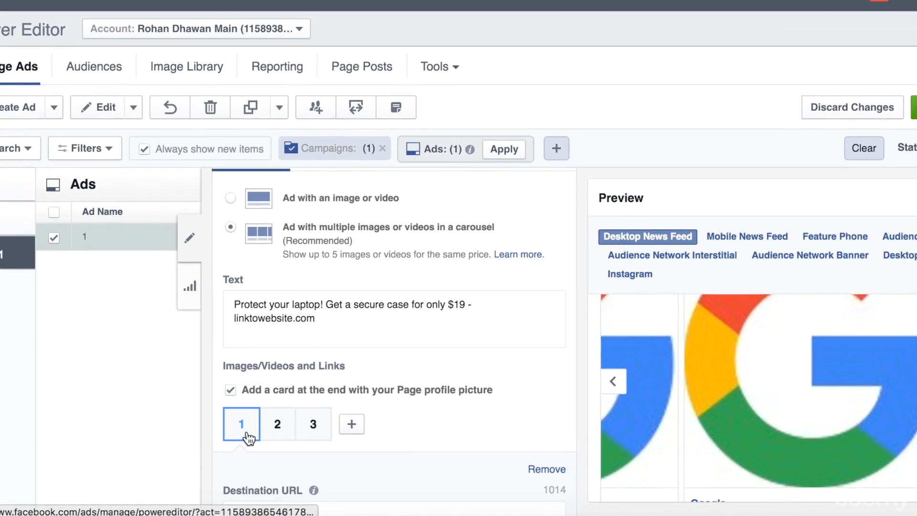
click(282, 424)
click(311, 428)
click(239, 428)
scroll(234, 427, up, 1)
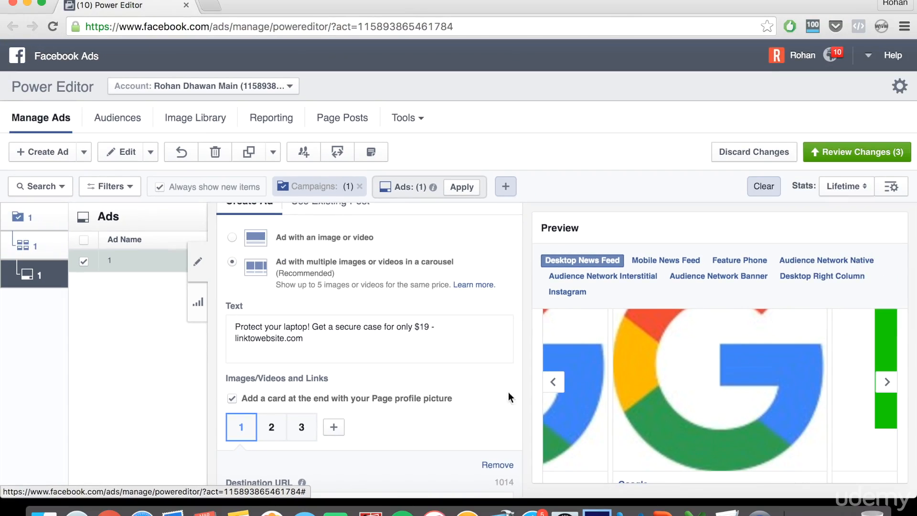
click(612, 381)
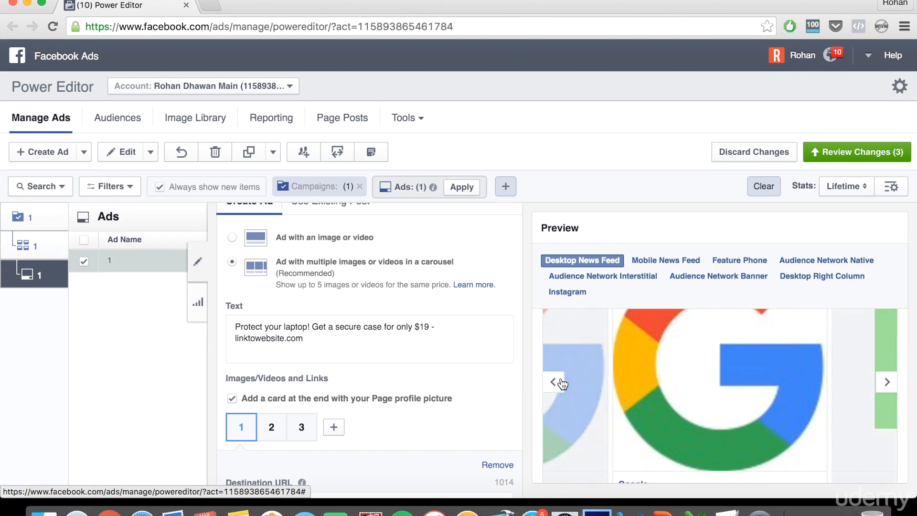
click(556, 379)
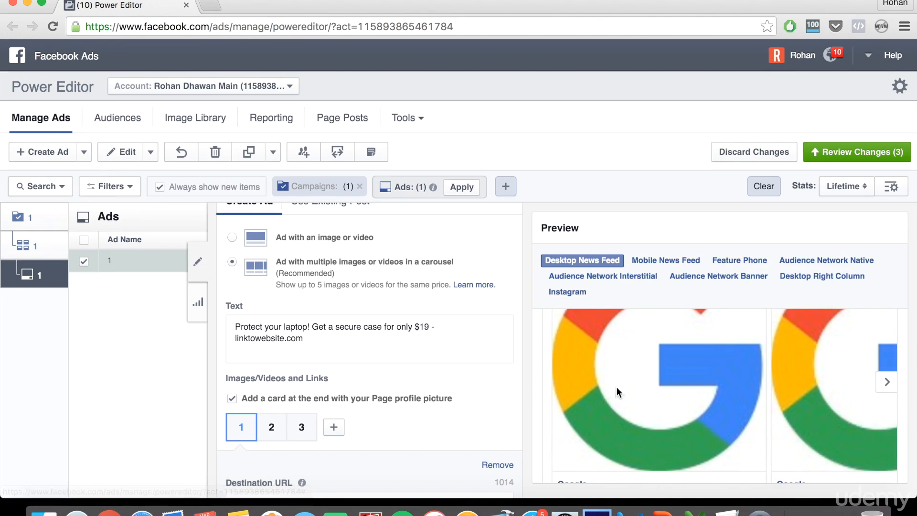
click(280, 426)
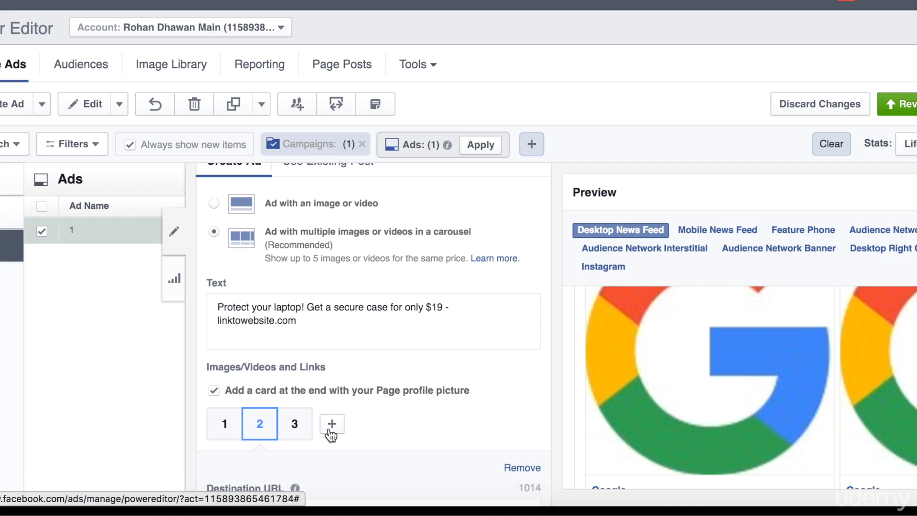
- Add a fourth, fifth and sixth card and note that only five cards show
click(332, 431)
click(366, 428)
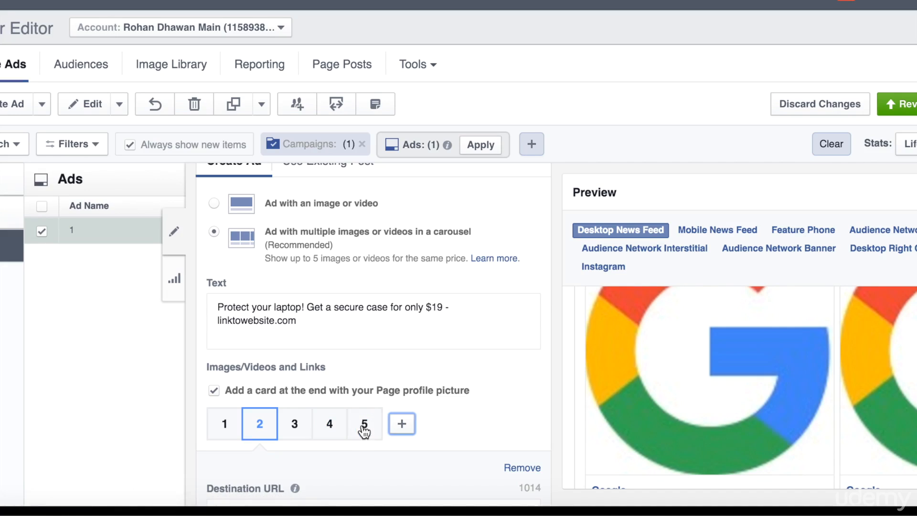
click(402, 424)
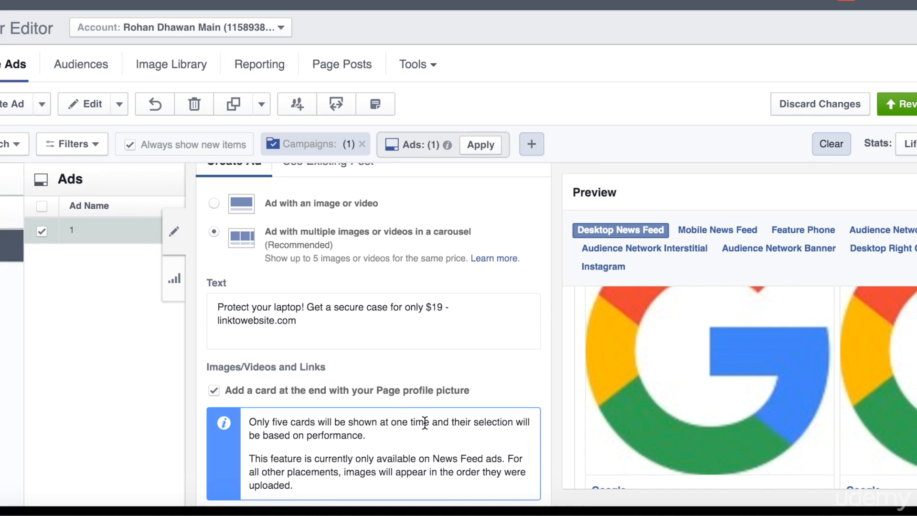
scroll(425, 420, down, 2)
scroll(424, 422, down, 1)
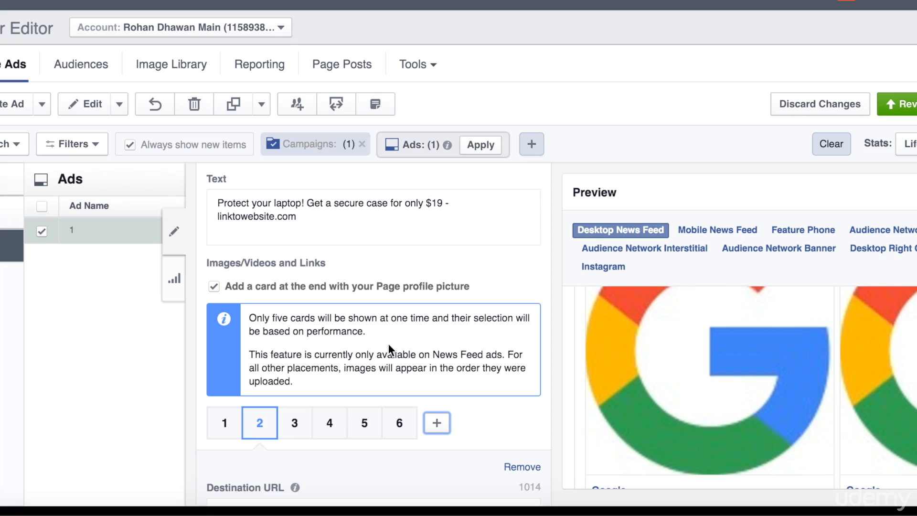
drag(367, 330, 266, 315)
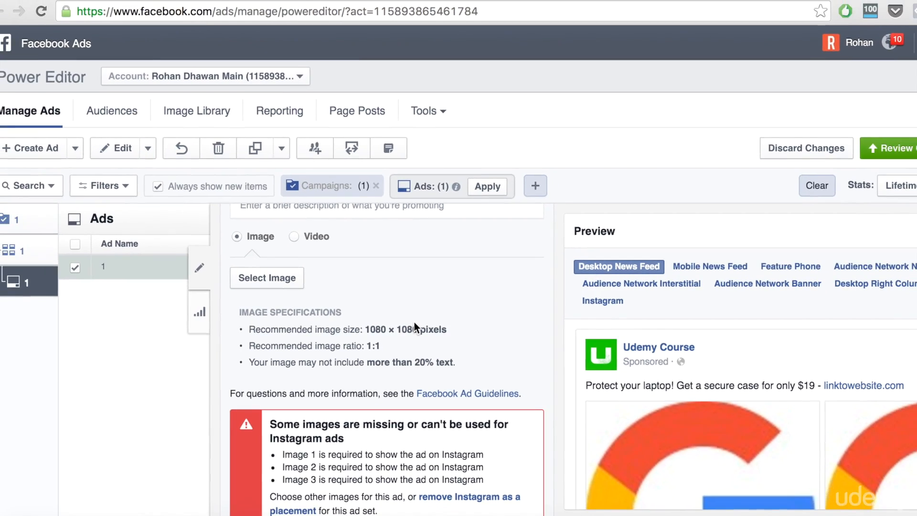
scroll(413, 324, up, 1)
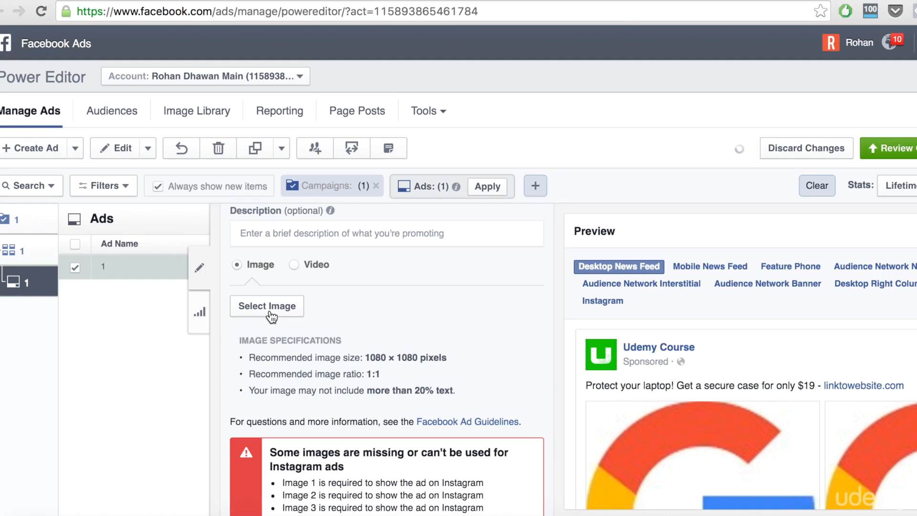
- Toggle the card to video and back to image
click(294, 266)
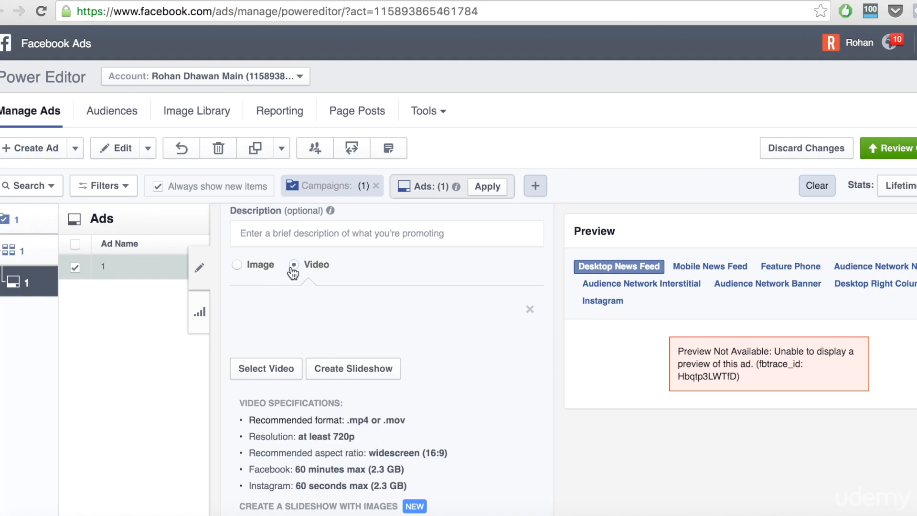
click(237, 265)
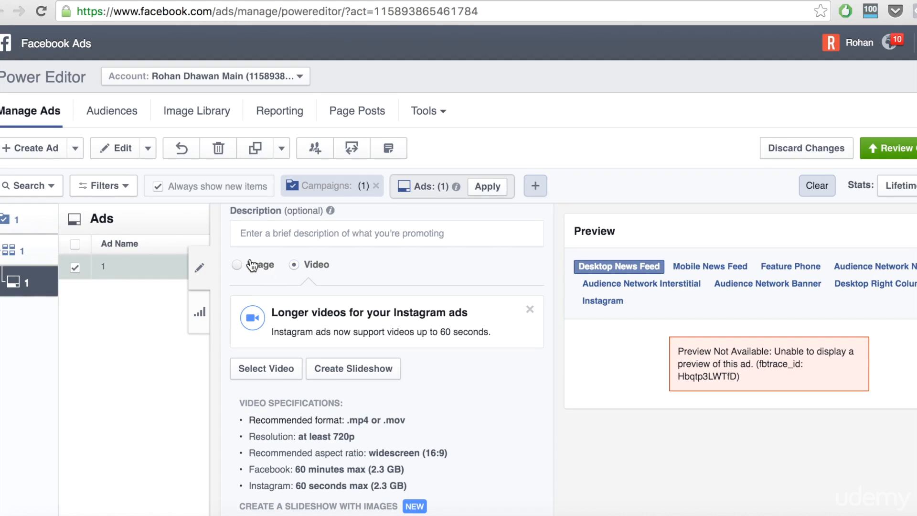
scroll(249, 262, up, 3)
scroll(243, 248, up, 1)
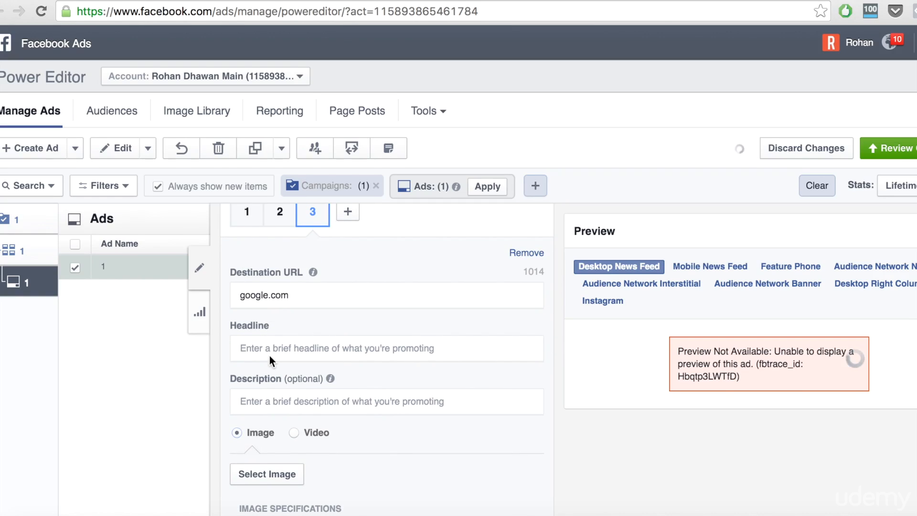
scroll(269, 356, down, 4)
scroll(270, 355, up, 12)
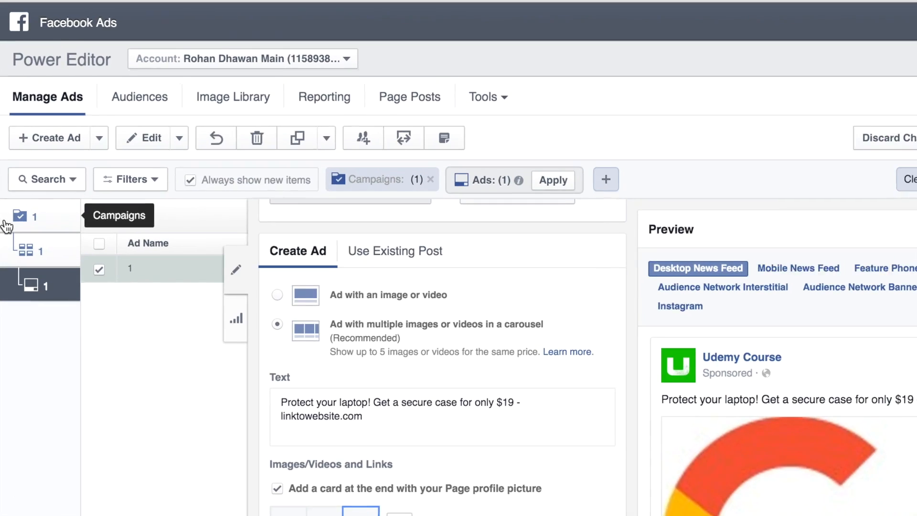
- Open ad set 1 and locate its Optimize For a Conversion section
click(32, 250)
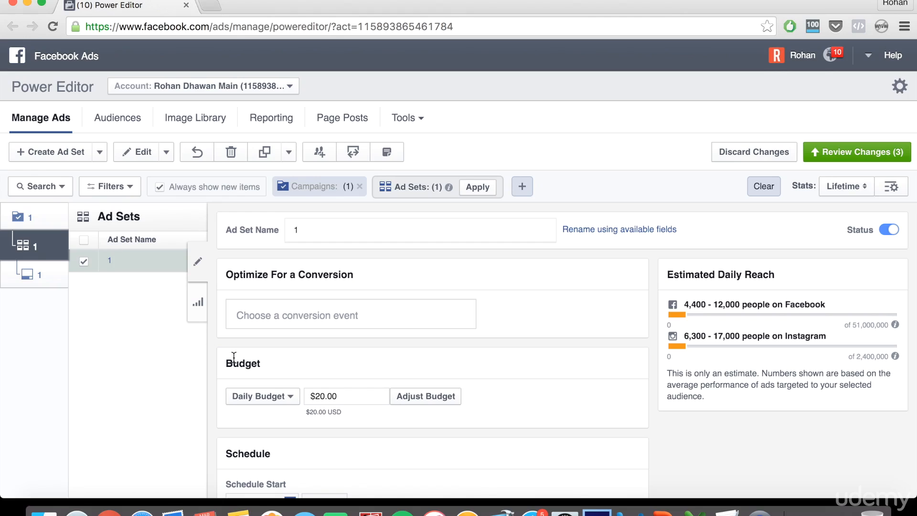
scroll(285, 336, down, 10)
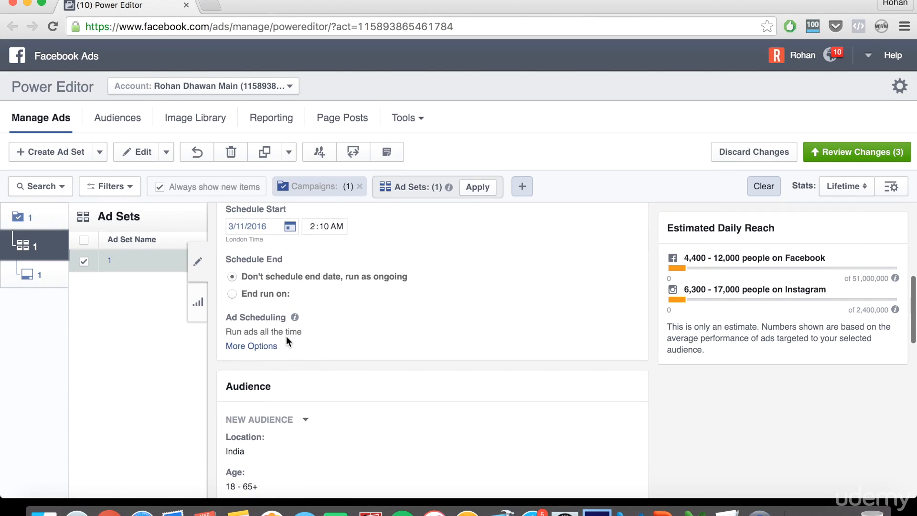
scroll(286, 341, up, 10)
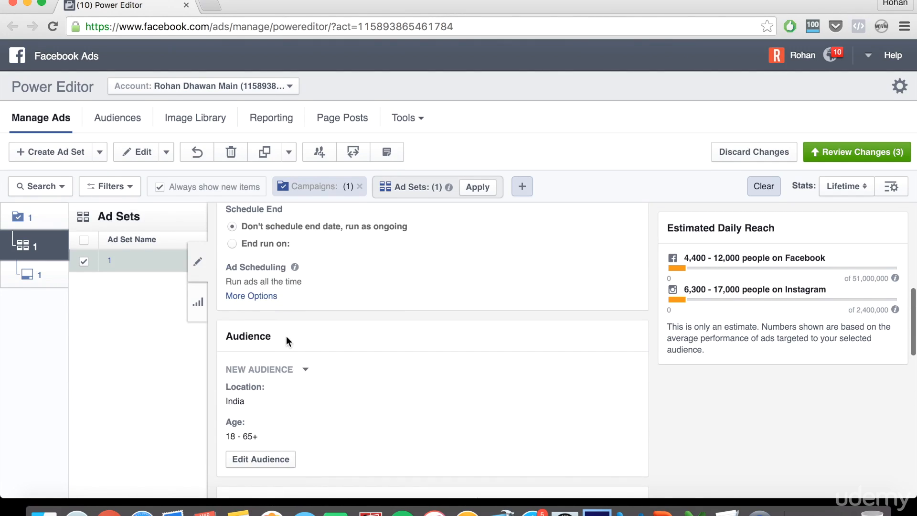
scroll(285, 336, up, 4)
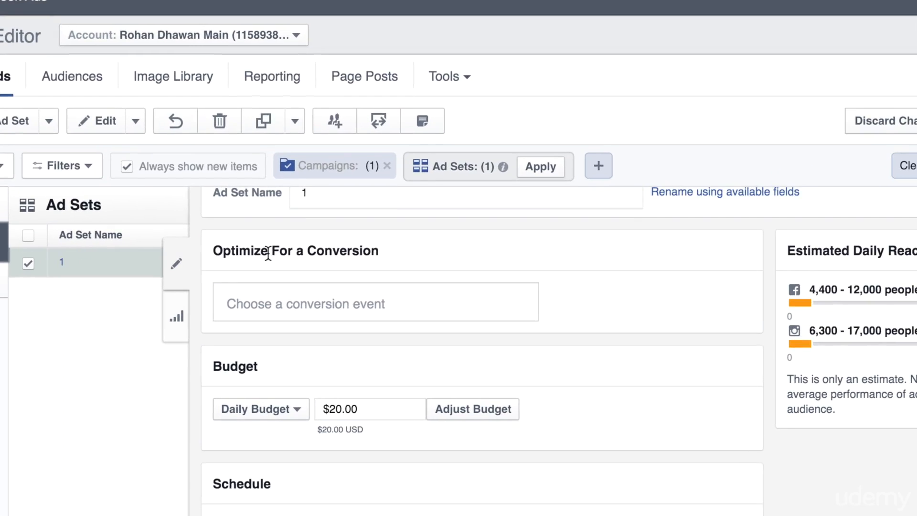
triple_click(287, 256)
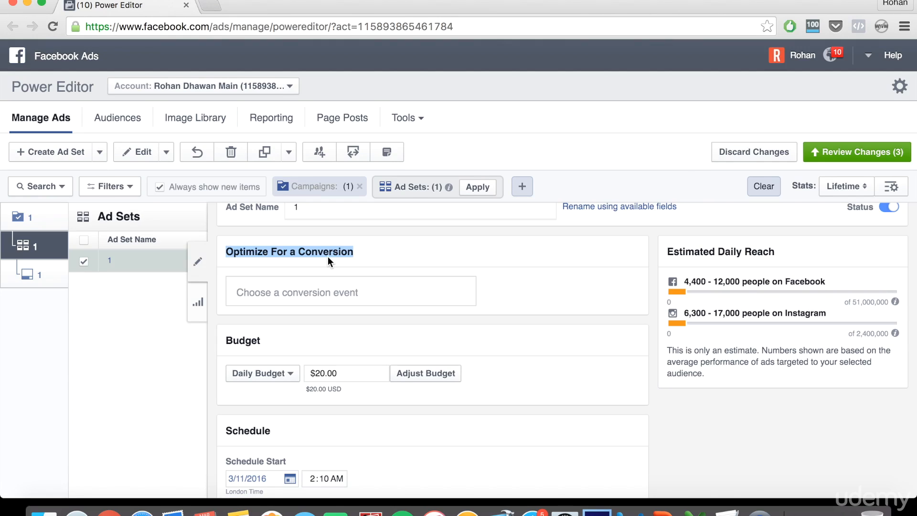
- Pick Purchase from the pixel conversion event list for ad set 1
scroll(328, 256, down, 2)
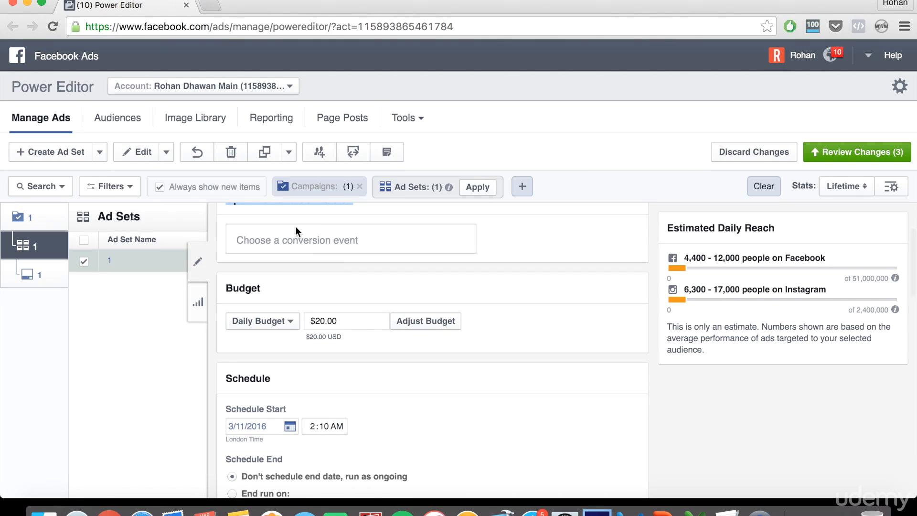
scroll(295, 226, up, 2)
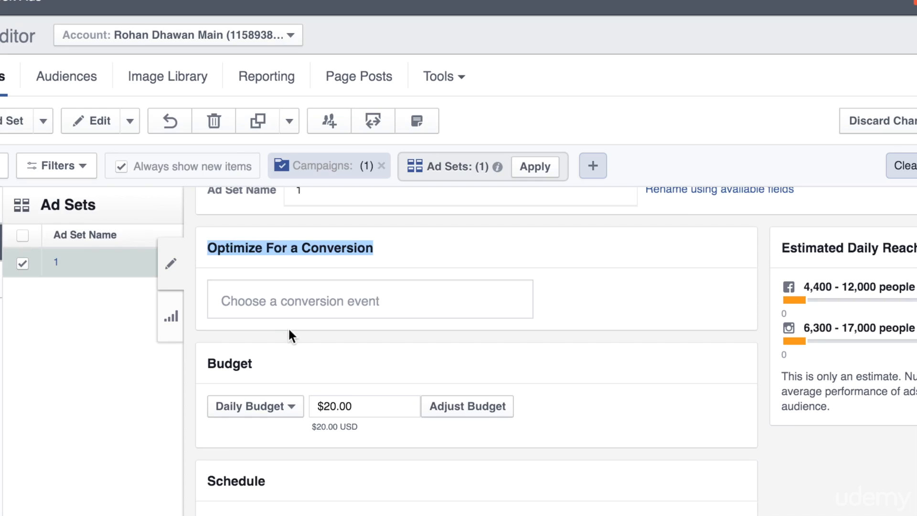
click(268, 301)
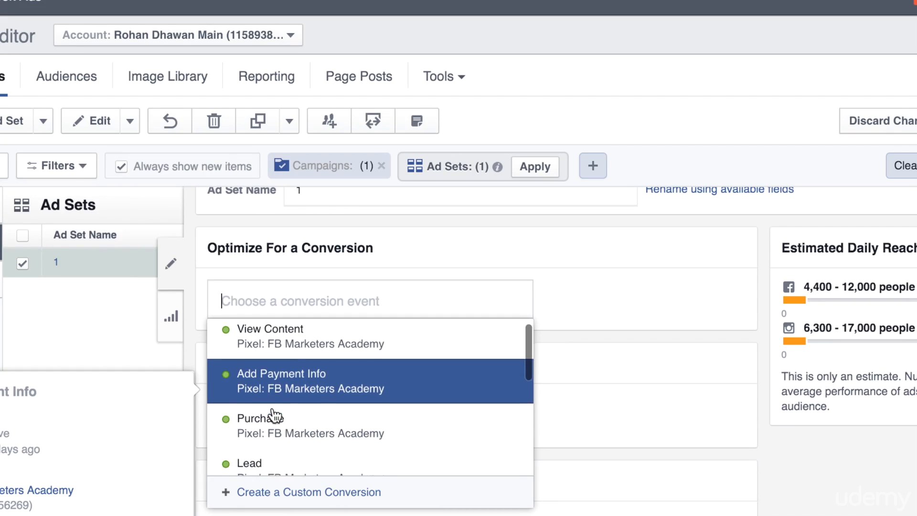
scroll(276, 401, down, 1)
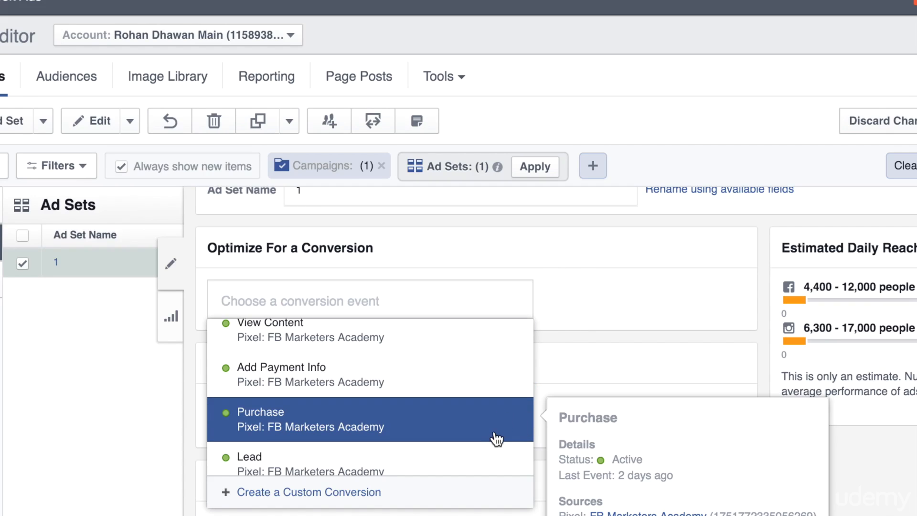
click(573, 369)
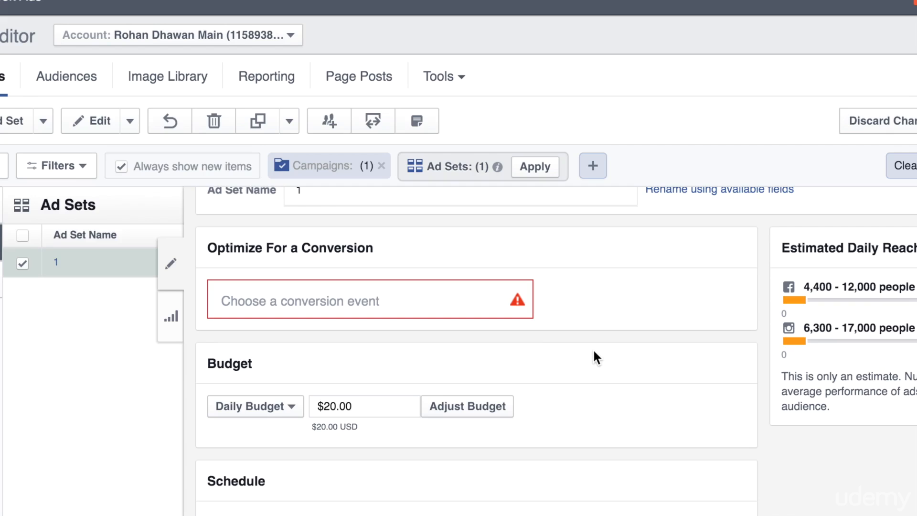
click(444, 299)
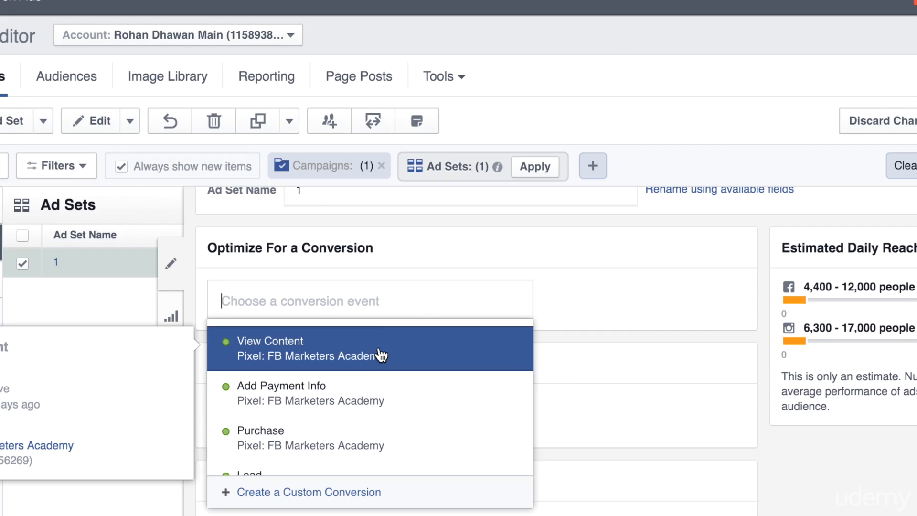
scroll(379, 354, down, 5)
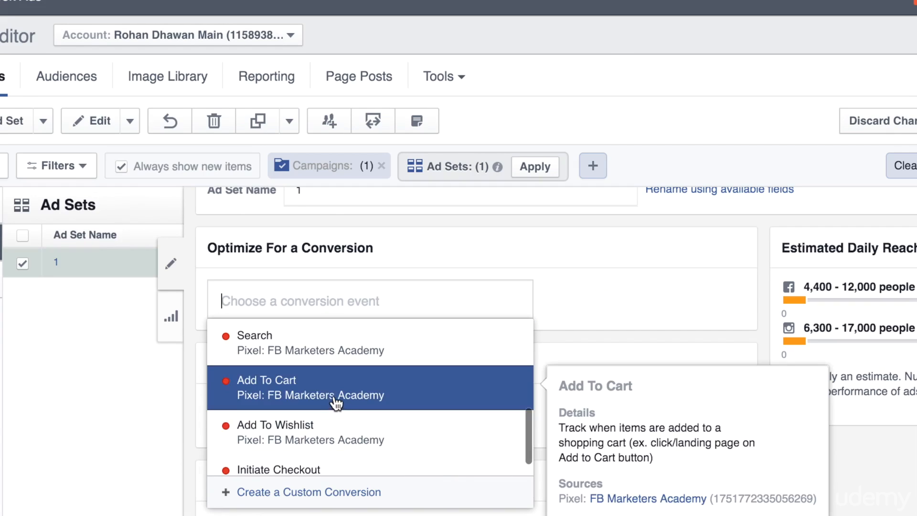
scroll(256, 409, down, 1)
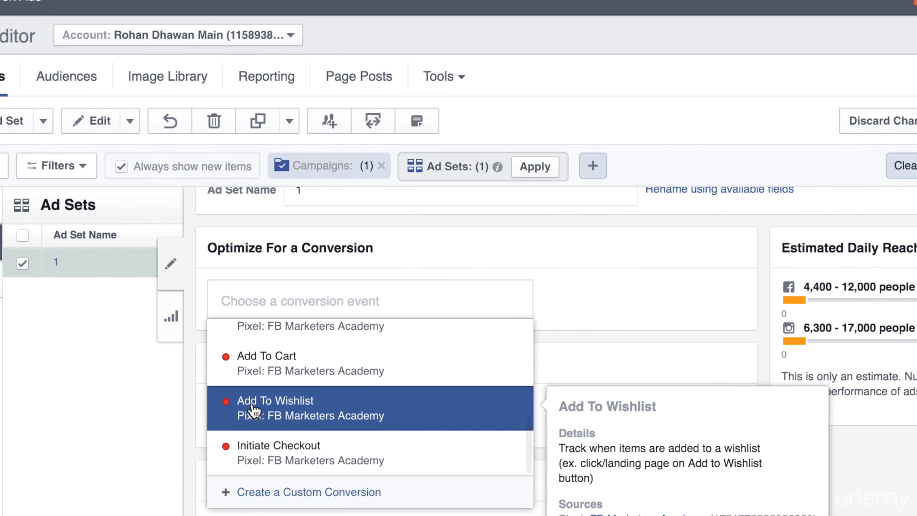
scroll(253, 409, up, 4)
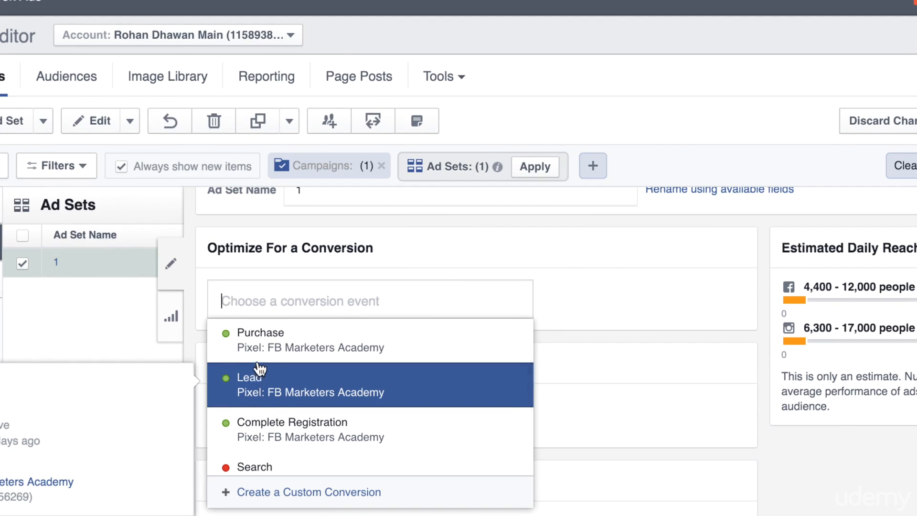
click(260, 345)
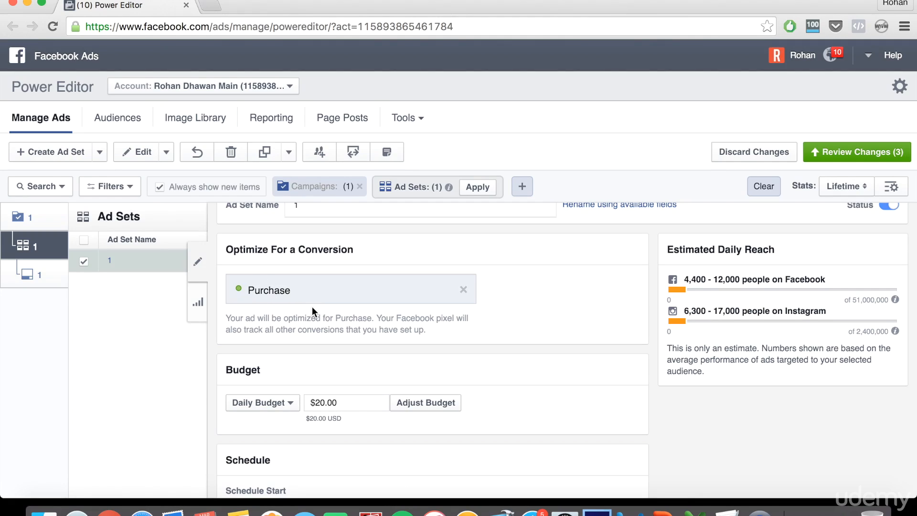
scroll(312, 307, up, 2)
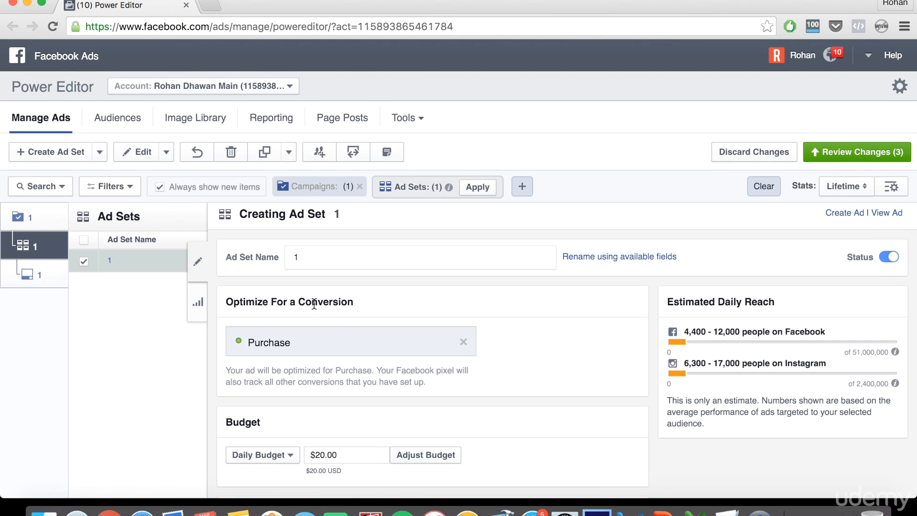
scroll(579, 338, down, 5)
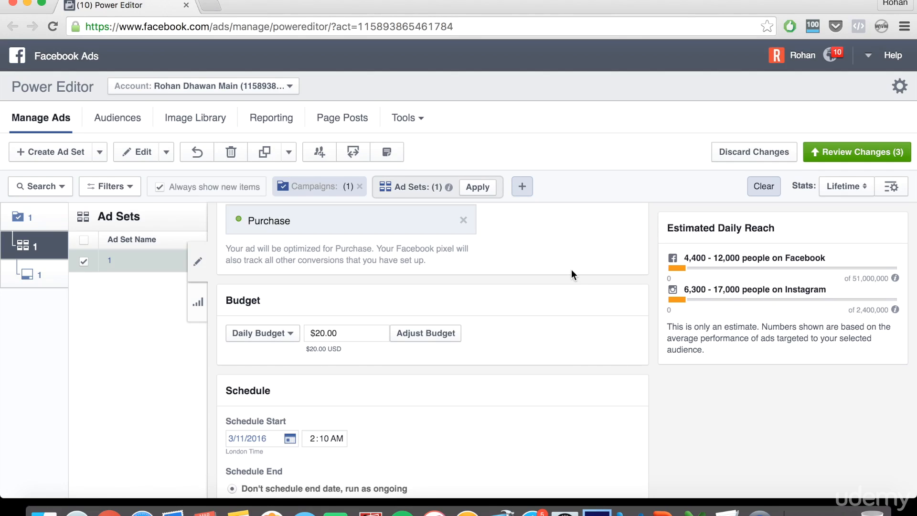
scroll(569, 270, down, 3)
scroll(569, 271, up, 2)
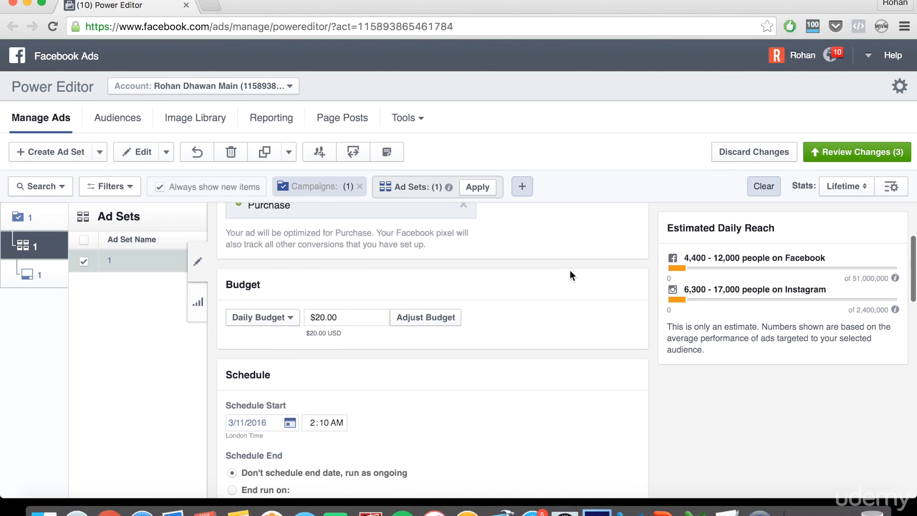
scroll(569, 270, up, 1)
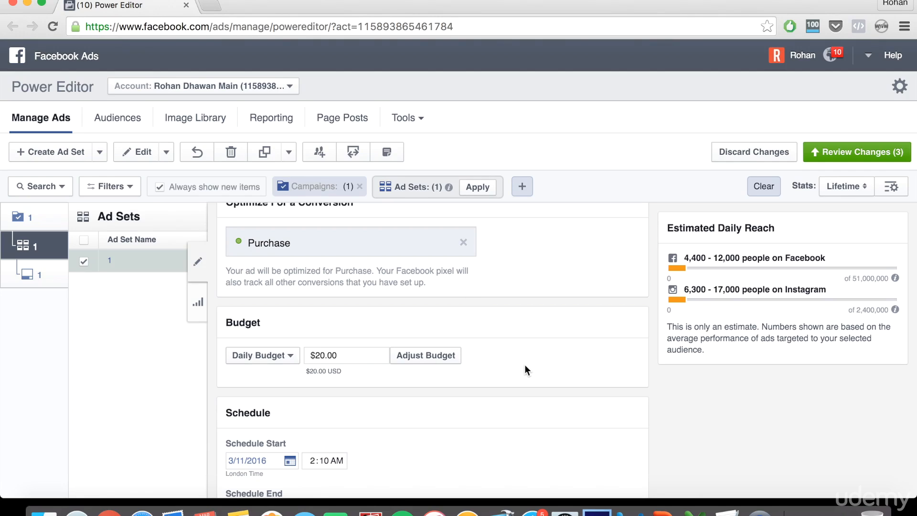
scroll(524, 366, down, 3)
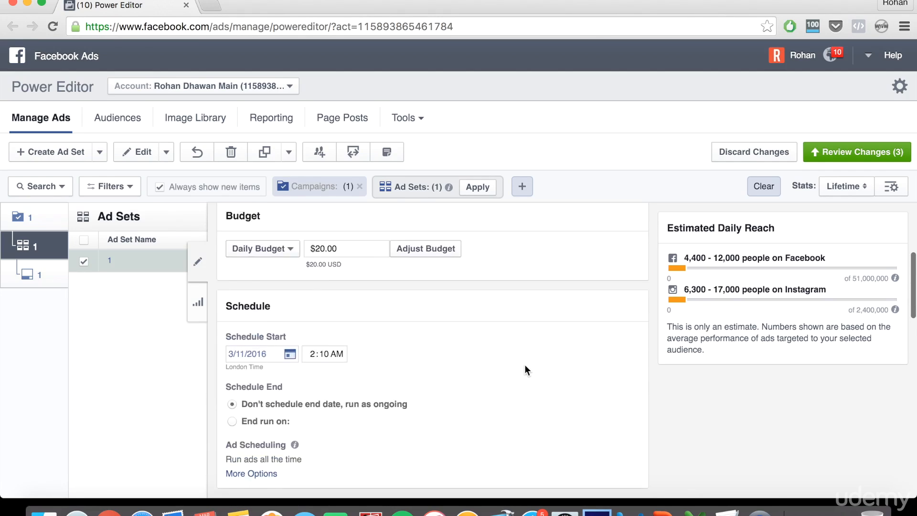
scroll(525, 370, up, 5)
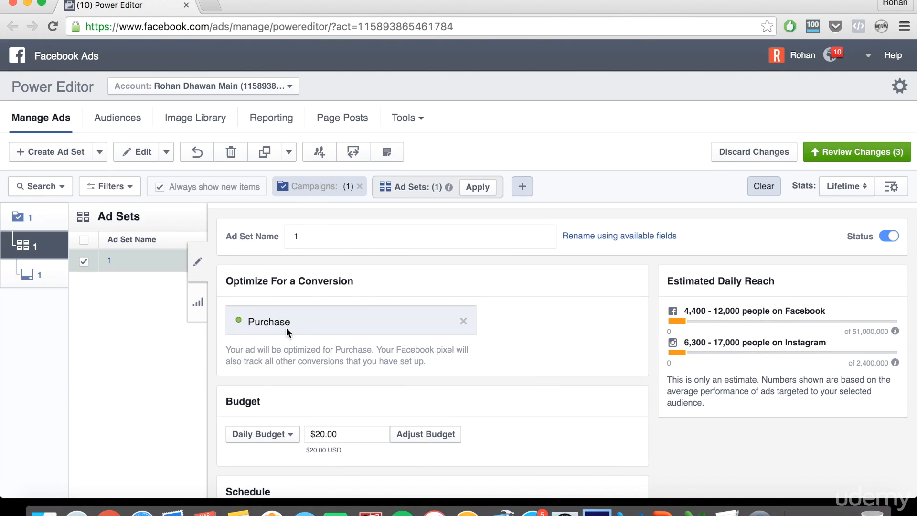
scroll(538, 334, down, 5)
scroll(539, 333, down, 10)
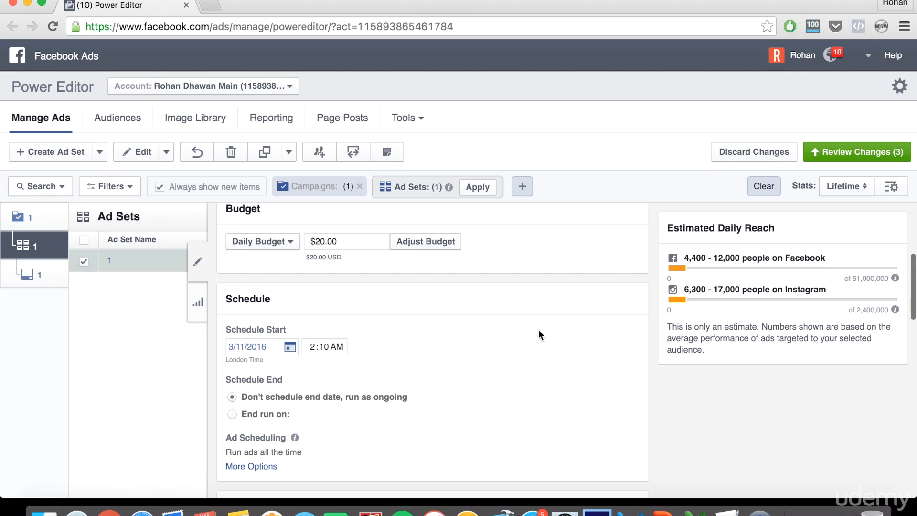
scroll(537, 333, down, 4)
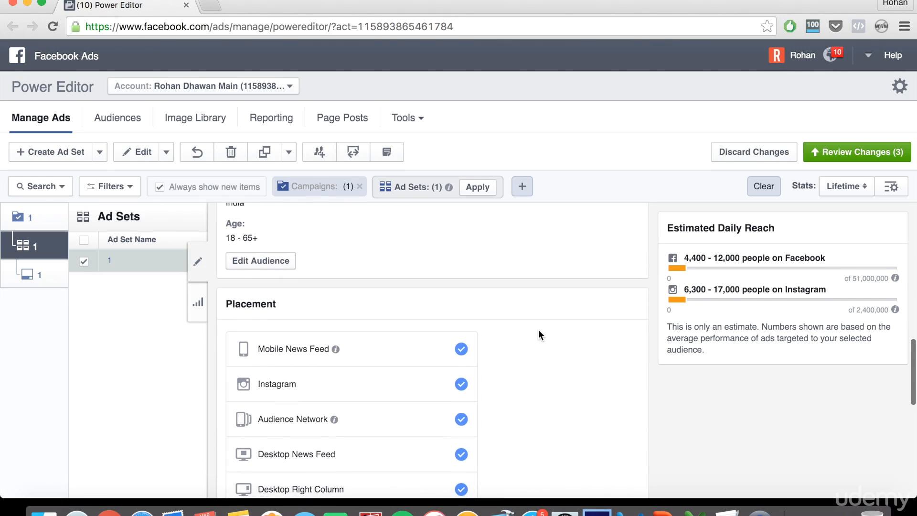
scroll(342, 310, up, 4)
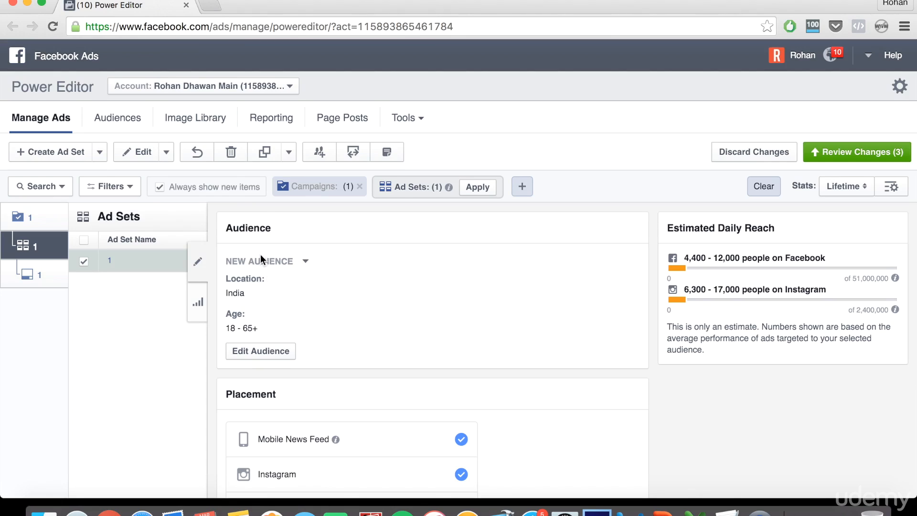
scroll(300, 354, down, 10)
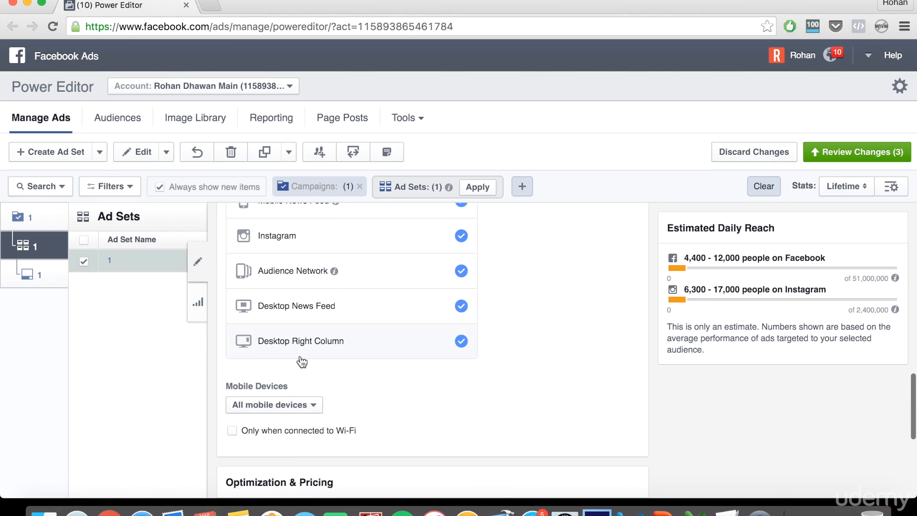
scroll(300, 349, down, 3)
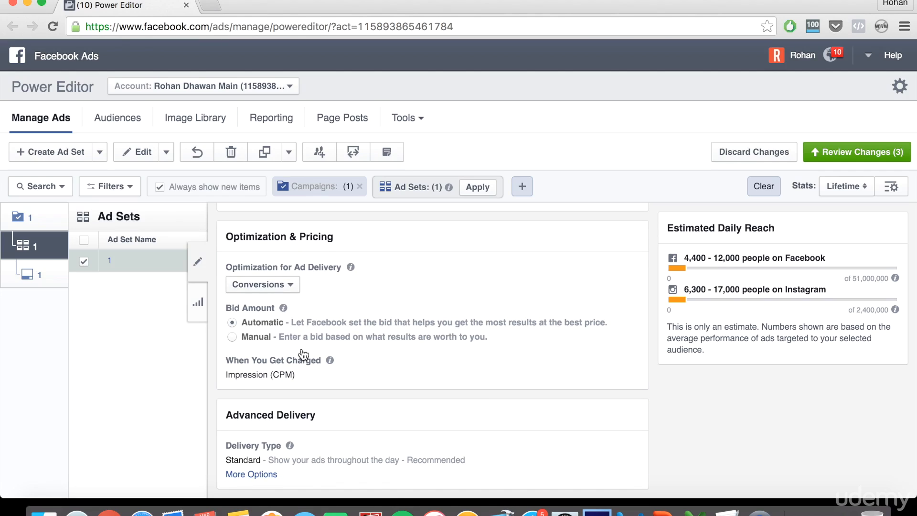
scroll(302, 354, up, 12)
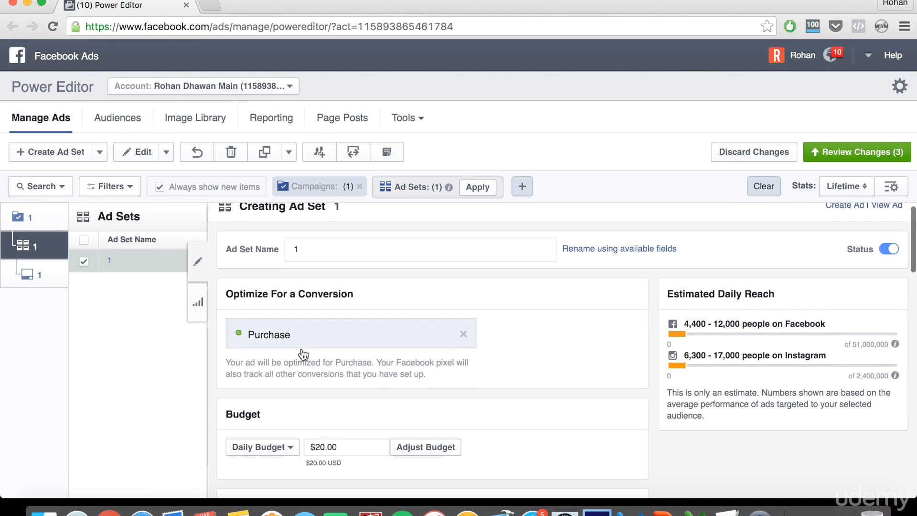
scroll(302, 354, down, 1)
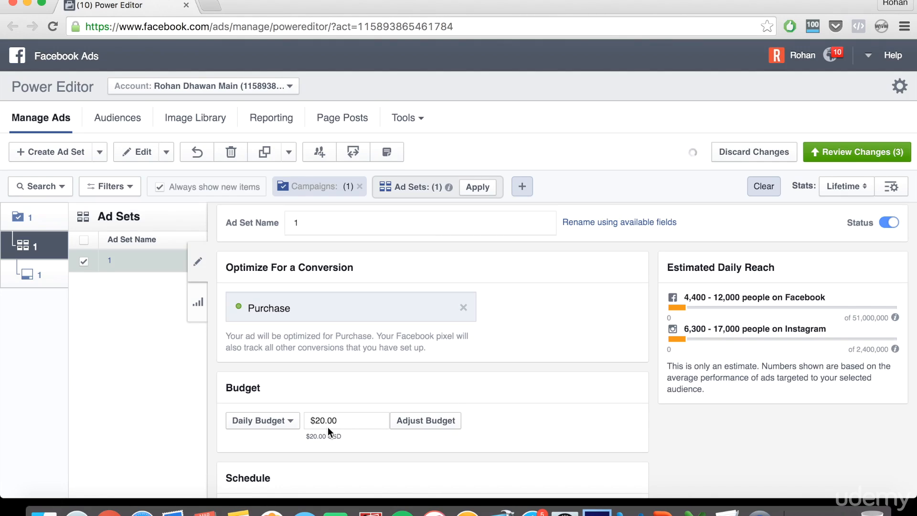
- Duplicate the Laptop Cases campaign and replace 'Copy' in the duplicate's name with 'General'
click(36, 219)
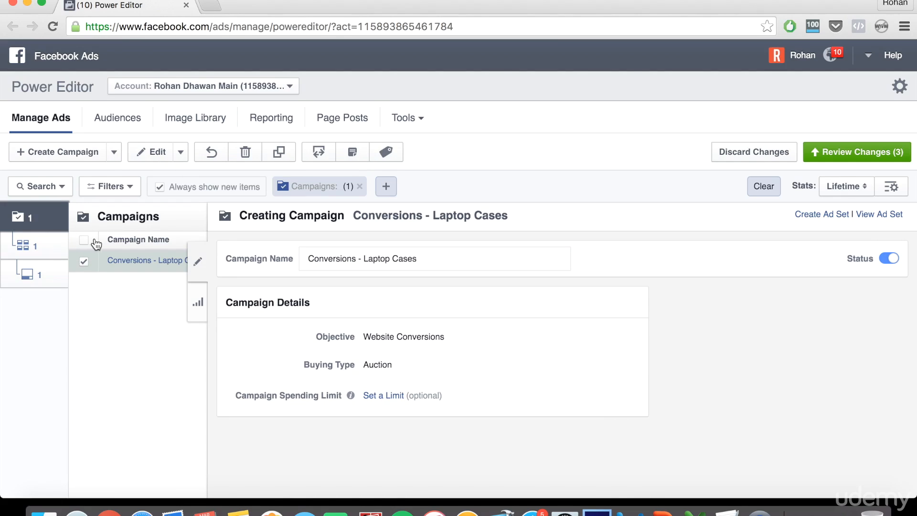
click(197, 261)
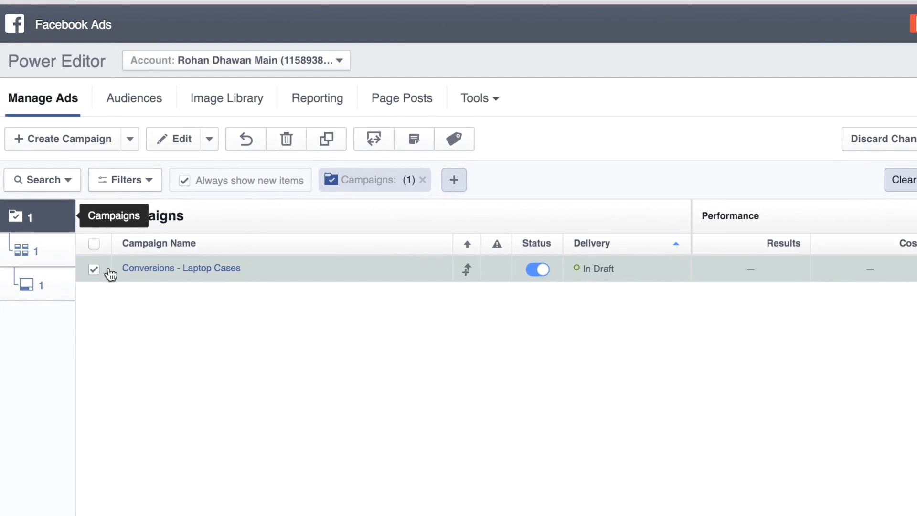
click(296, 147)
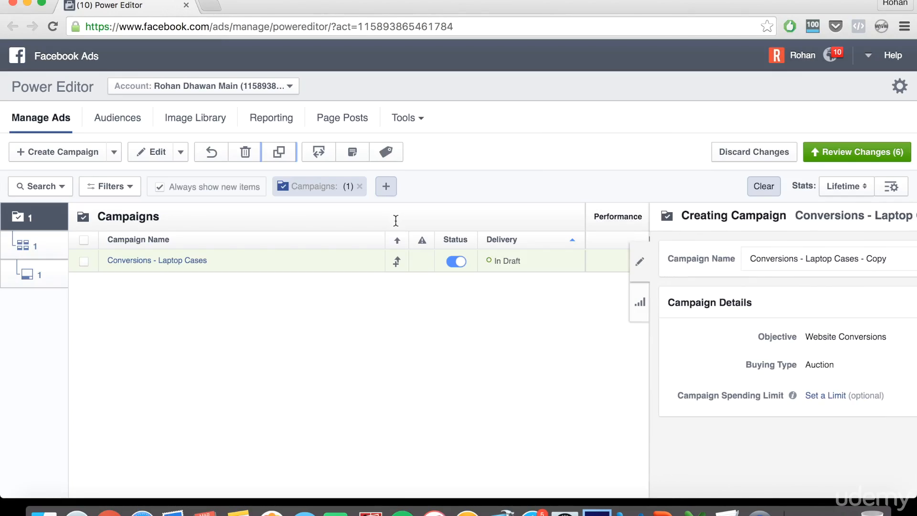
double_click(434, 258)
text(General)
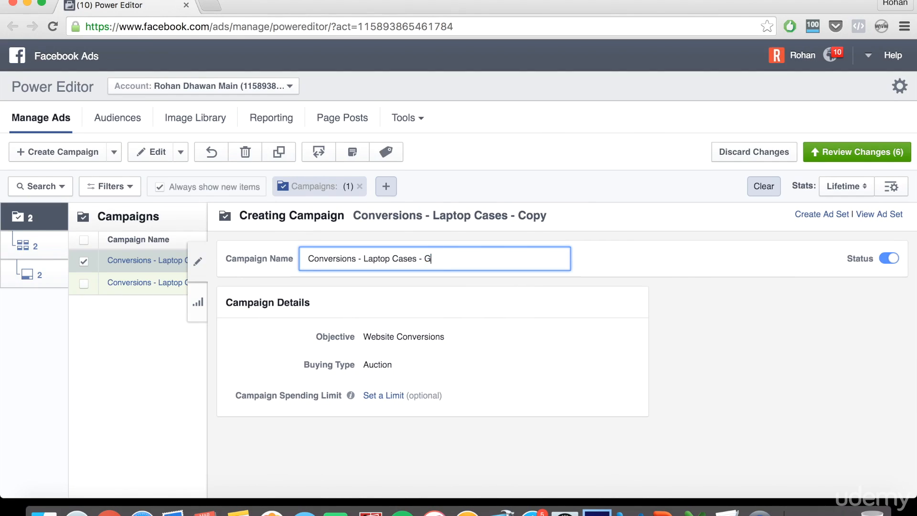
click(83, 260)
- Append '- Targeted' to the original campaign's name
click(83, 286)
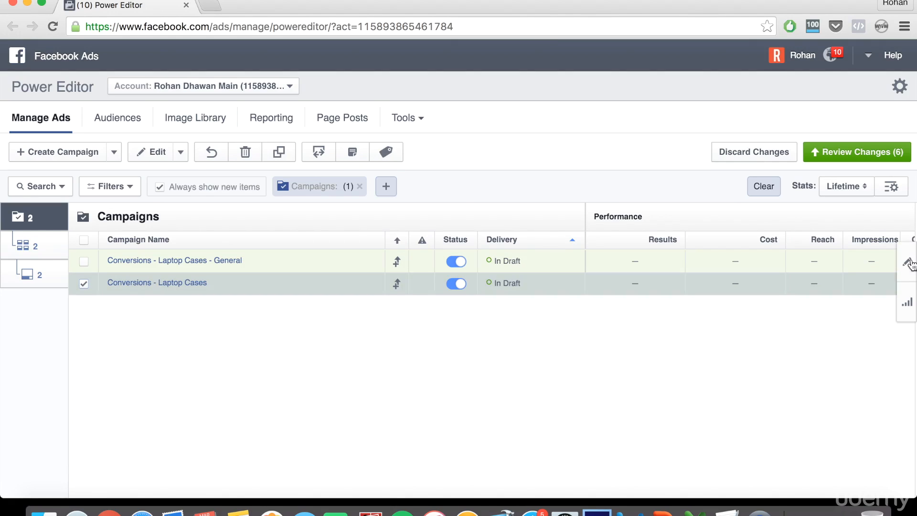
click(476, 258)
text(- Laptop Cases - Tar)
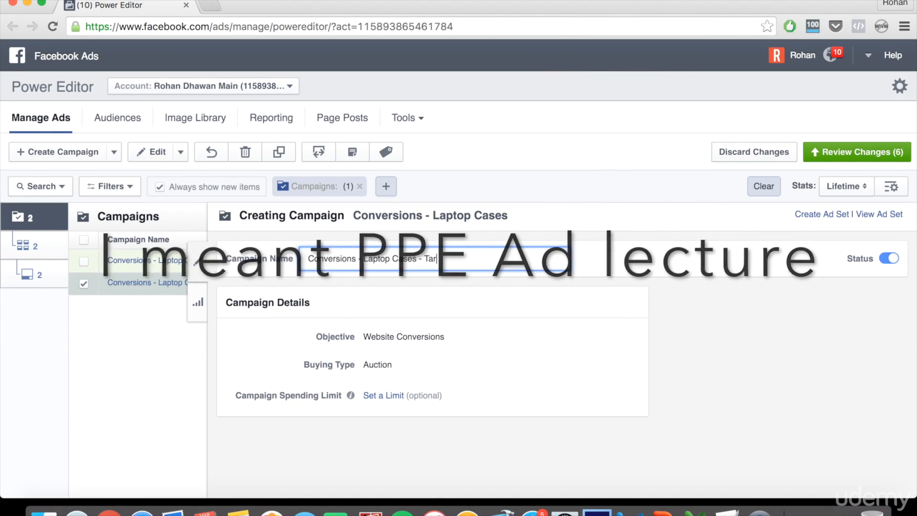
text(geted)
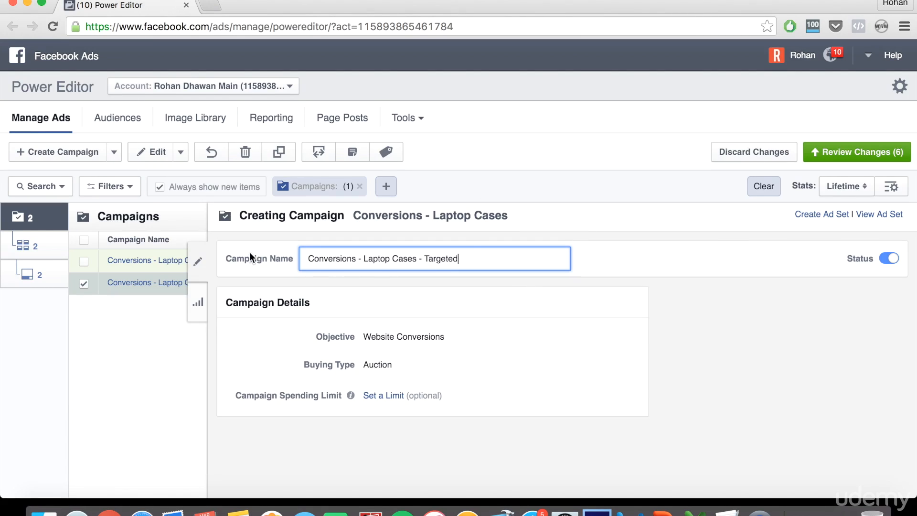
click(197, 262)
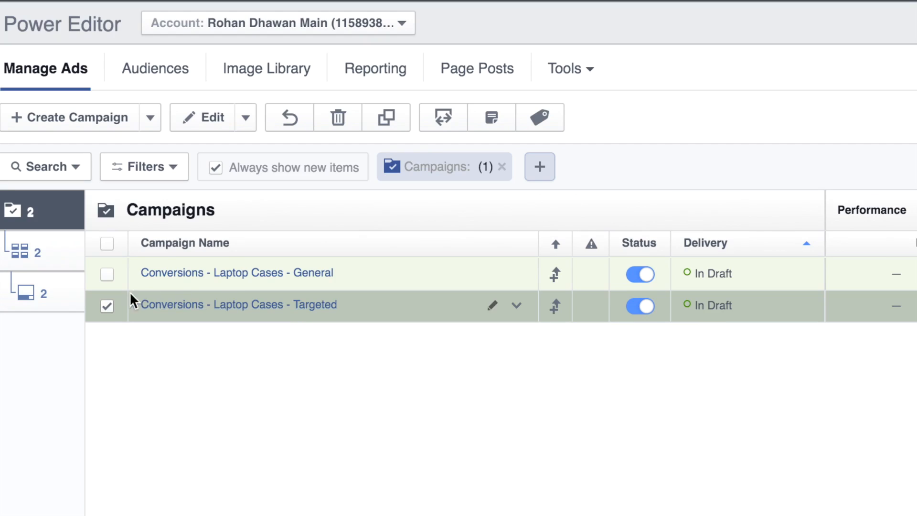
click(107, 307)
click(108, 275)
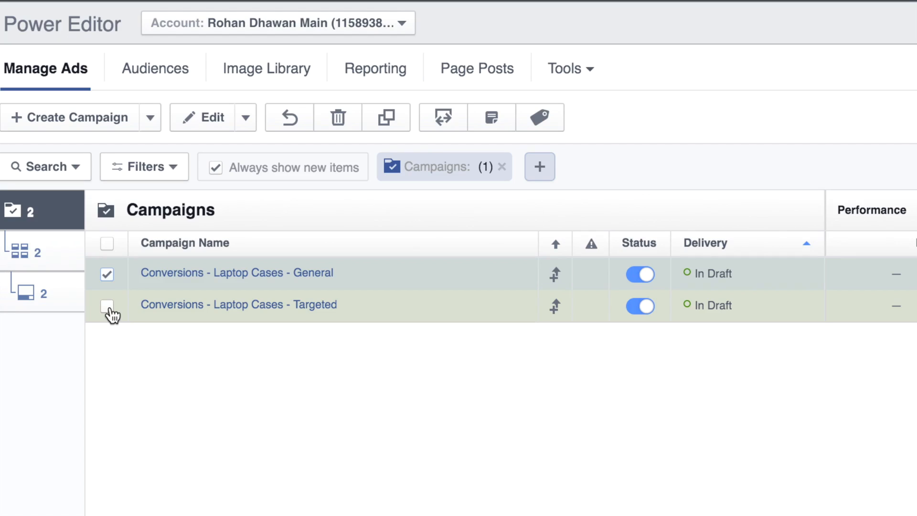
click(121, 286)
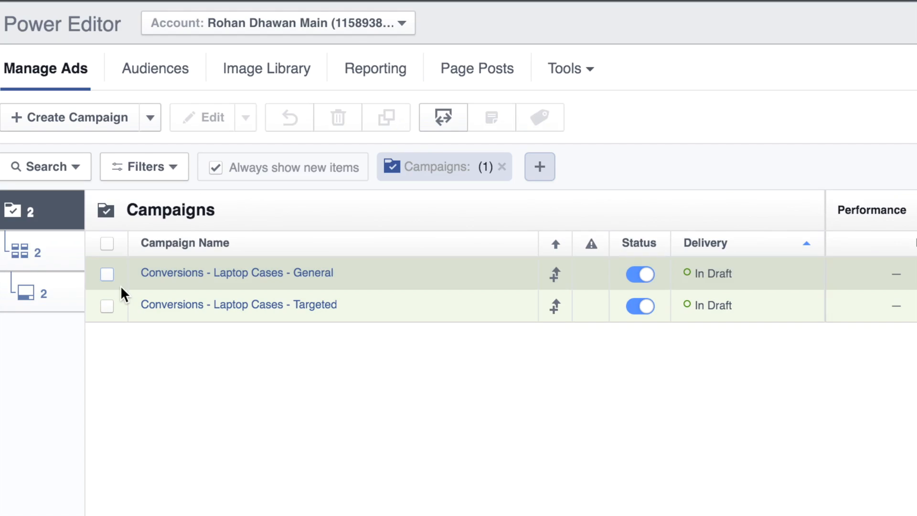